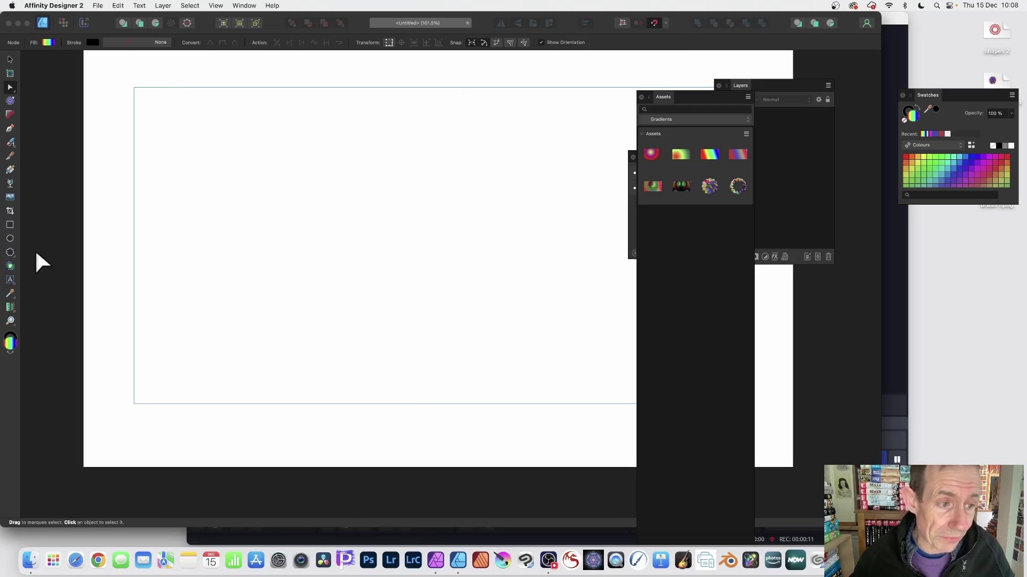
Step: Draw a large cloud shape on the blank page with the Cloud Tool
click(10, 252)
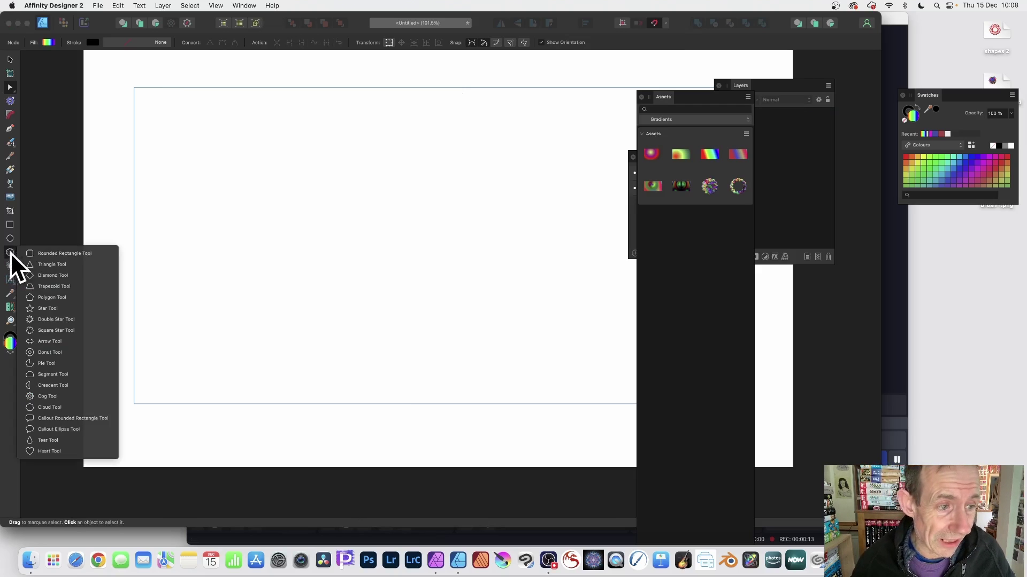
click(69, 406)
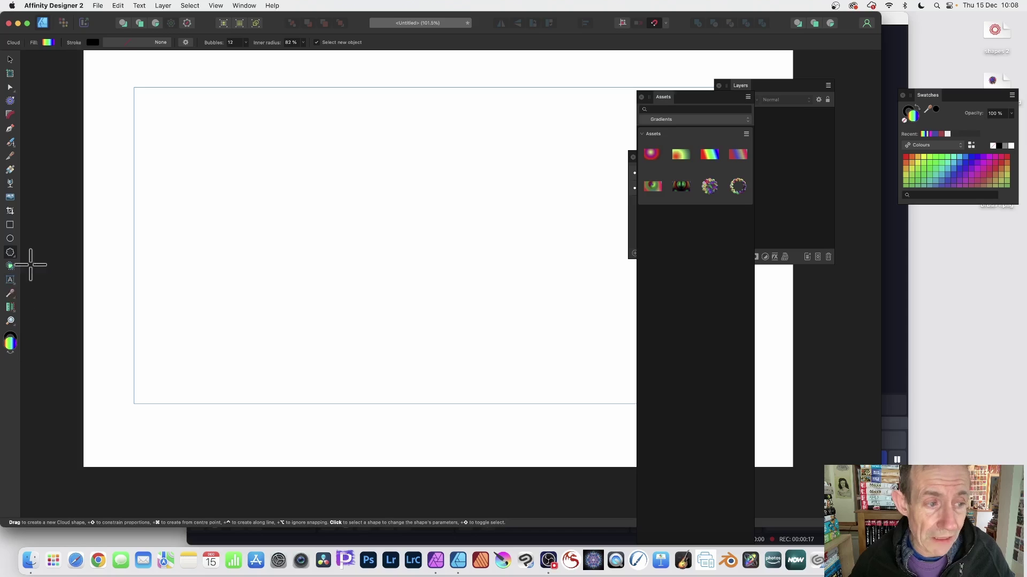
drag(216, 65, 536, 389)
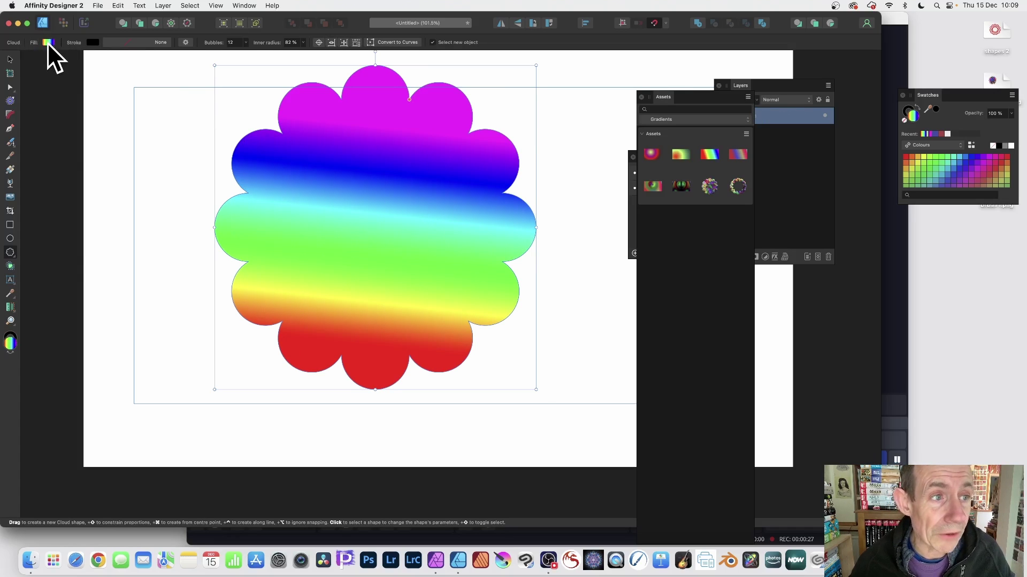
Step: Examine the cloud's fill colour and gradient settings
click(48, 43)
click(85, 53)
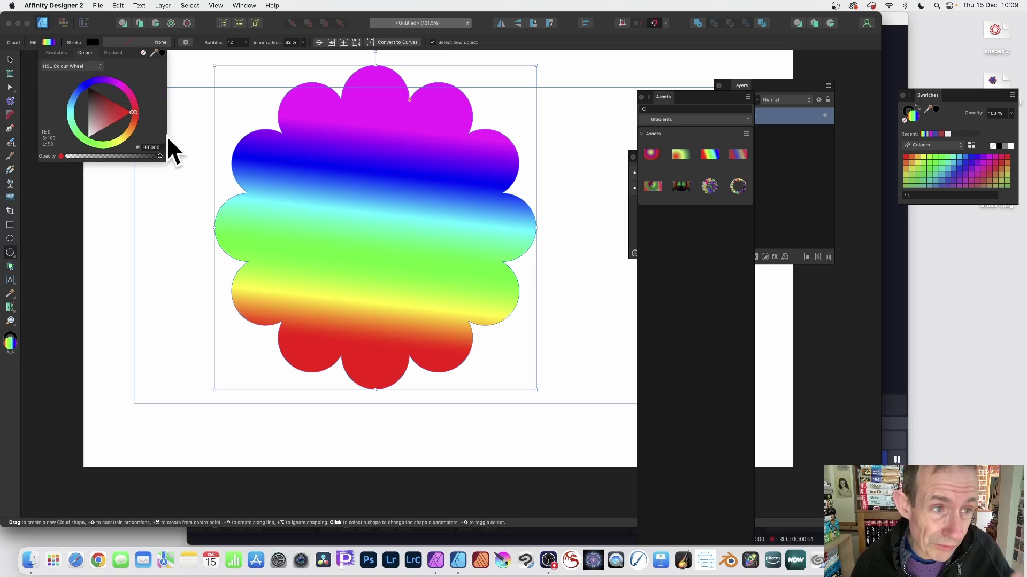
click(115, 53)
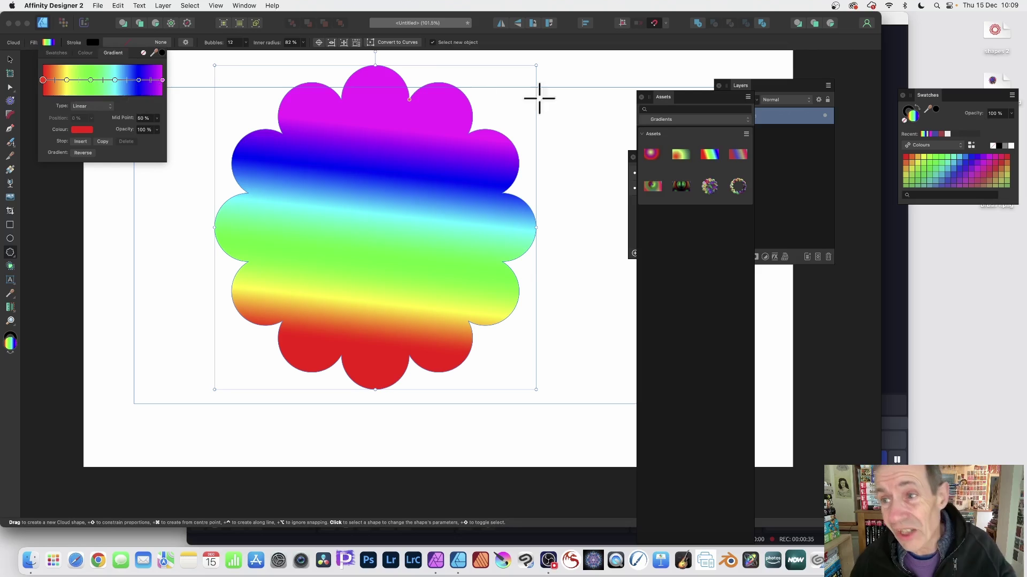
Step: Bring the Swatches panel beside the cloud and switch it to the Gradients palette
drag(929, 96, 589, 71)
click(584, 122)
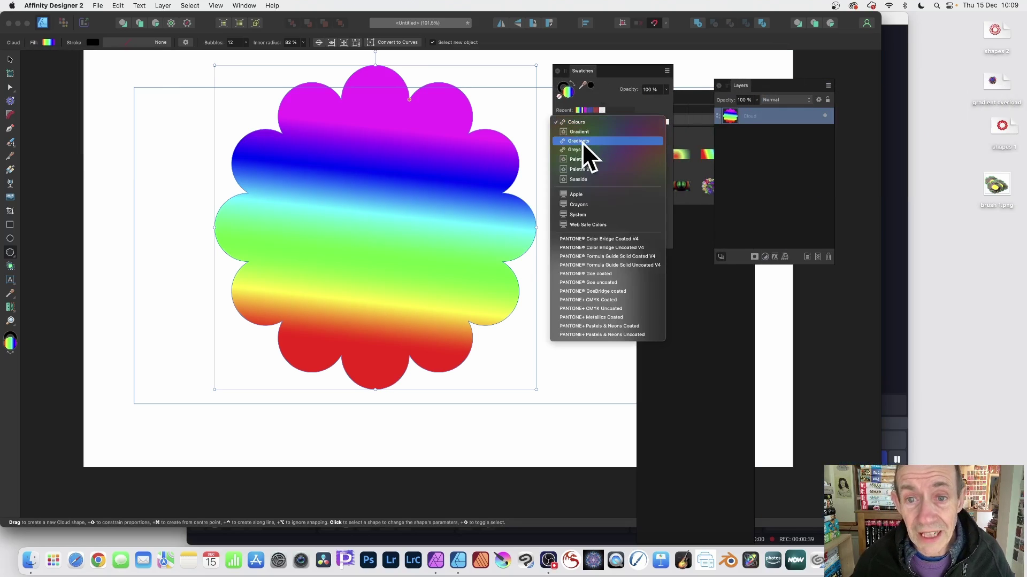
click(580, 141)
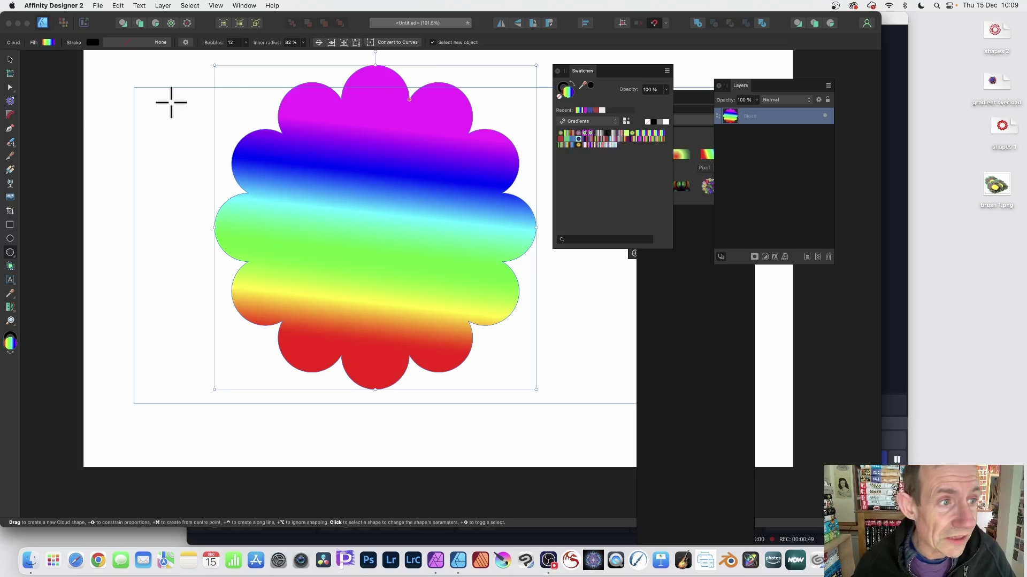
Step: Change the cloud's rainbow fill to an Elliptical gradient running from its lower centre up towards the top edge
click(10, 169)
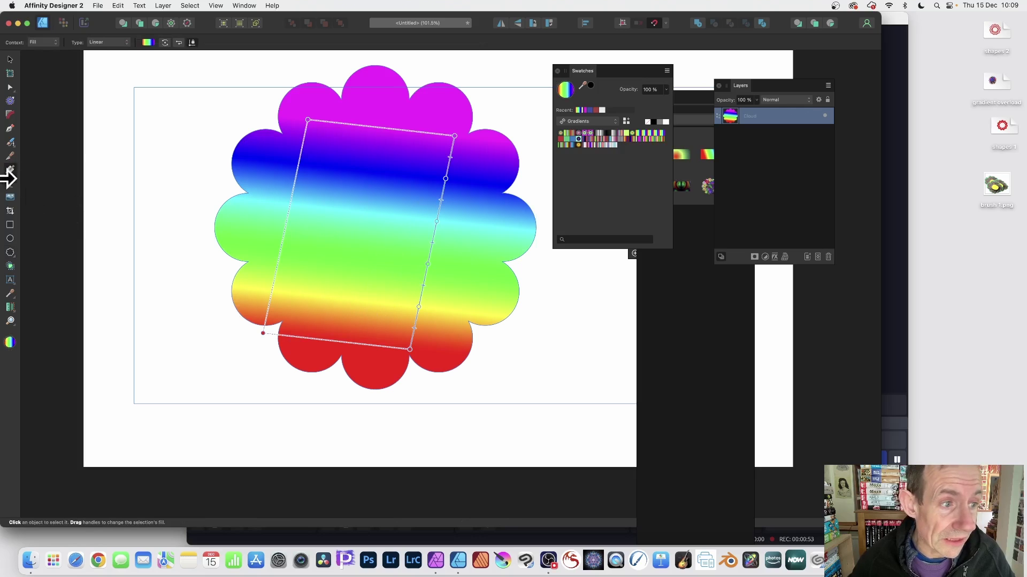
drag(324, 296, 484, 97)
click(118, 42)
click(106, 52)
drag(372, 321, 417, 110)
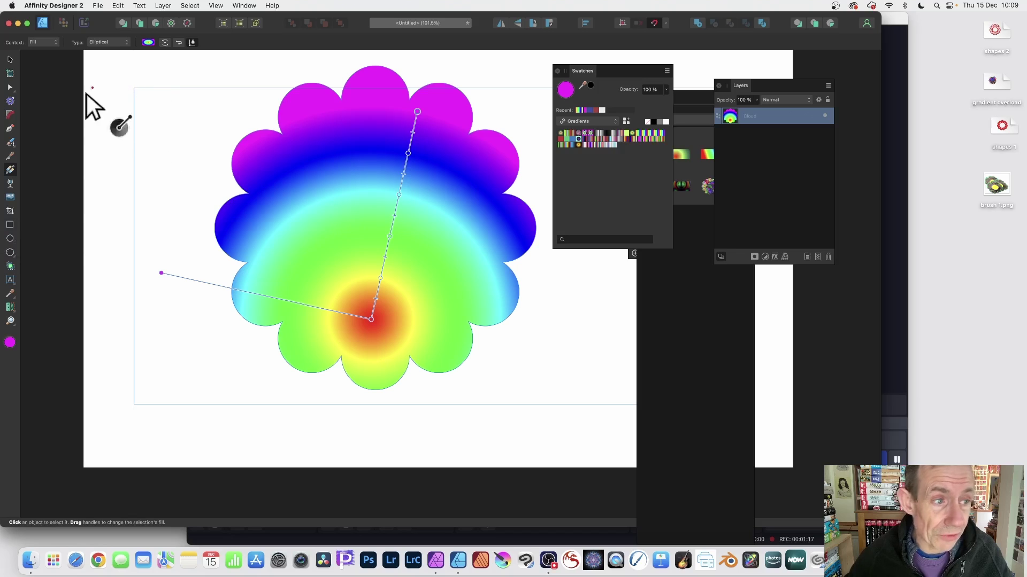
Step: Draw a large rectangle overlapping the left half of the cloud
click(9, 225)
drag(109, 80, 382, 380)
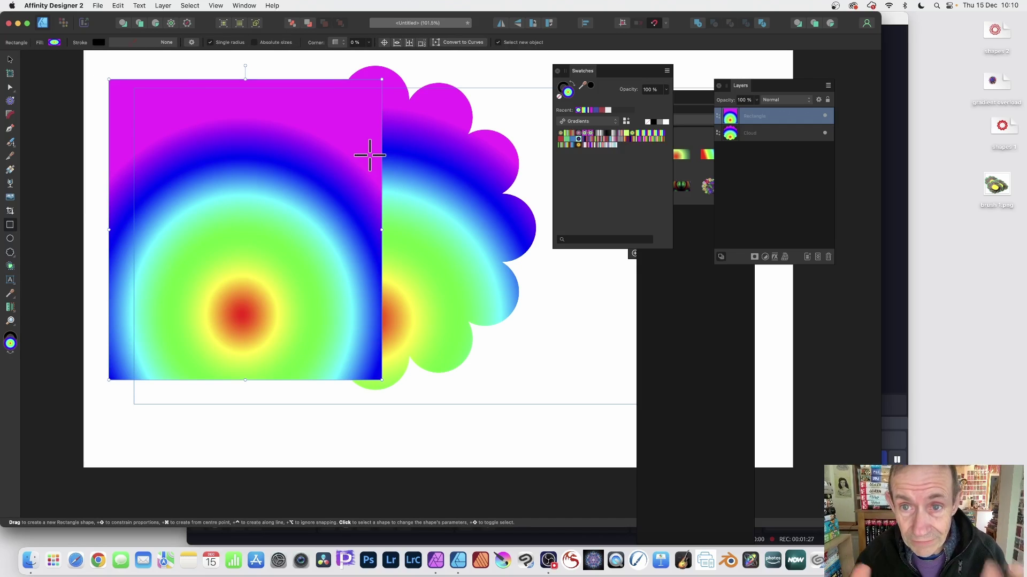
Step: Rearrange the floating panels so that both Appearance and Swatches are fully accessible beside the artwork
click(244, 5)
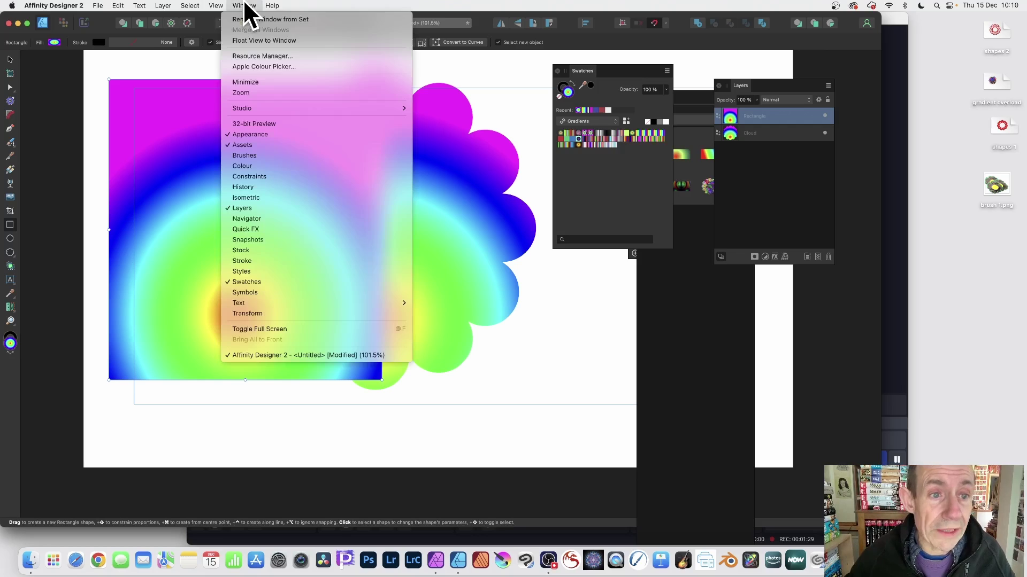
click(586, 71)
drag(582, 71, 699, 239)
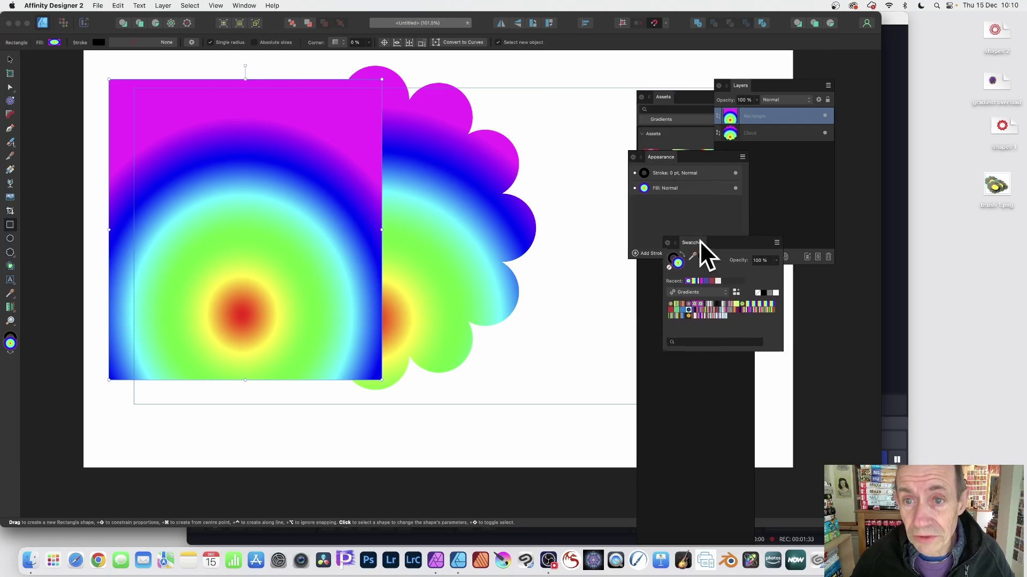
click(665, 157)
drag(665, 156, 555, 89)
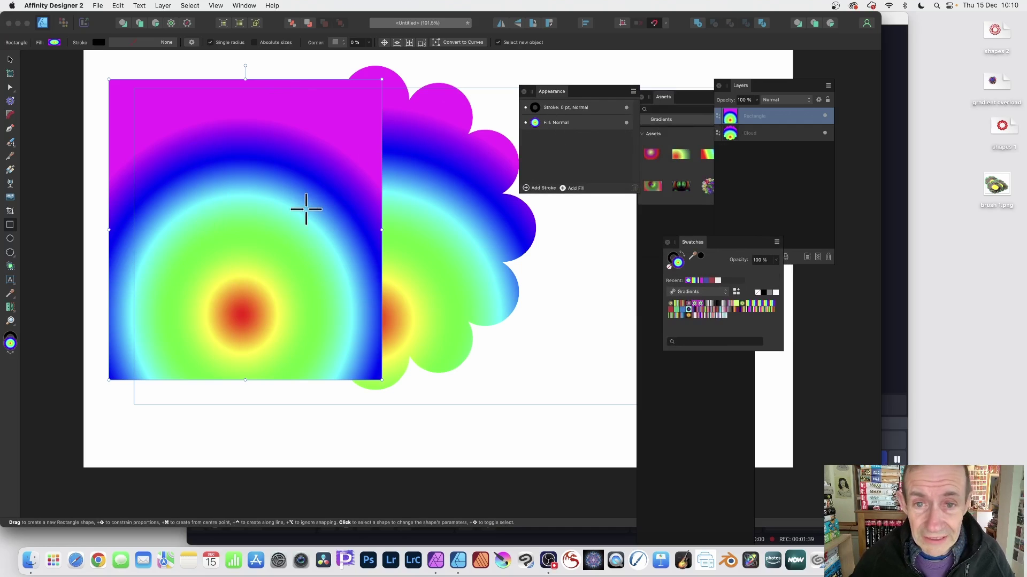
Step: Redirect the rectangle's gradient diagonally towards its upper-right corner and apply the linear green, black, white and magenta gradient swatch
click(11, 169)
drag(198, 276, 339, 111)
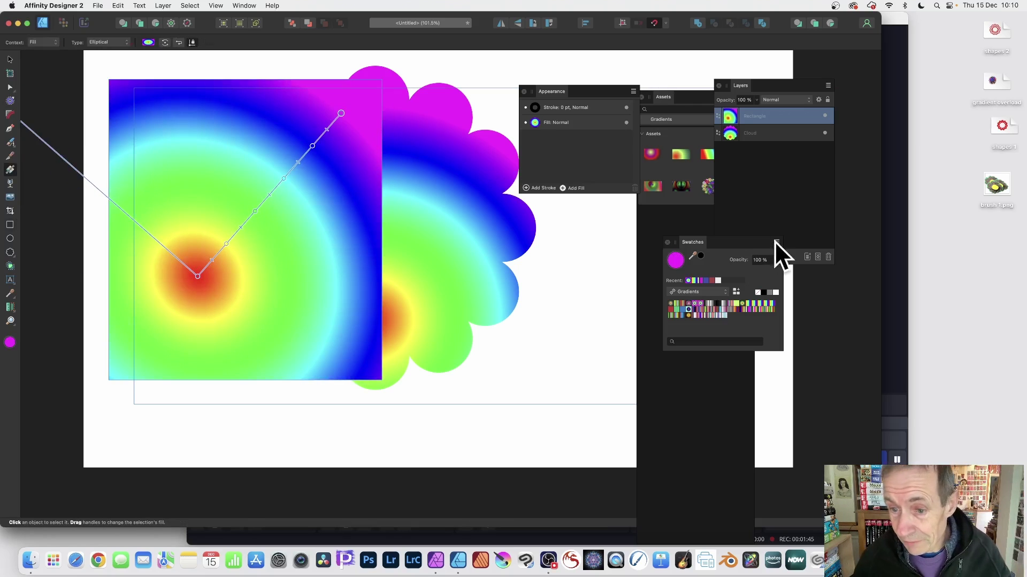
click(754, 309)
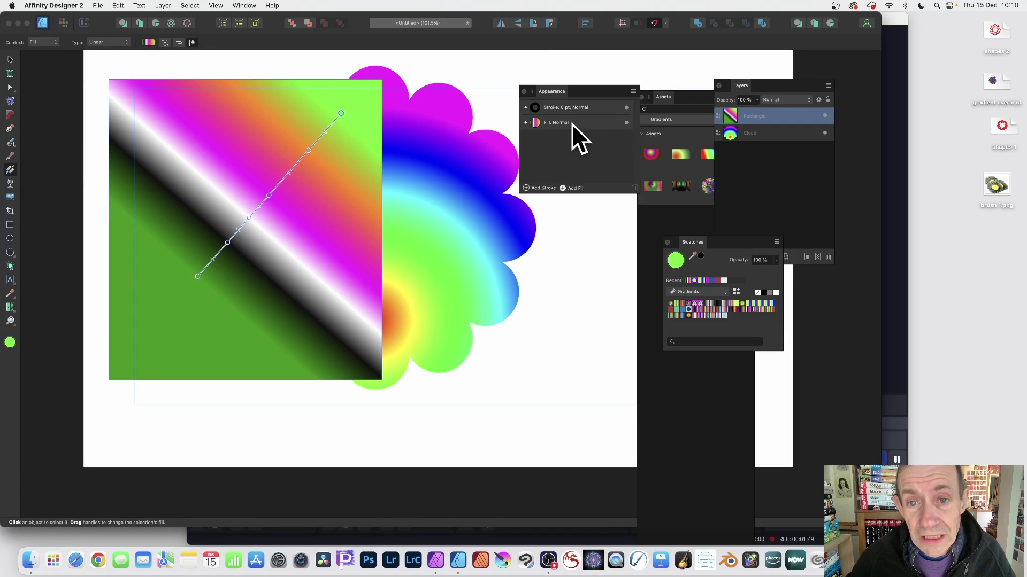
Step: Set the rectangle fill's blend mode to Difference and duplicate that fill
click(540, 122)
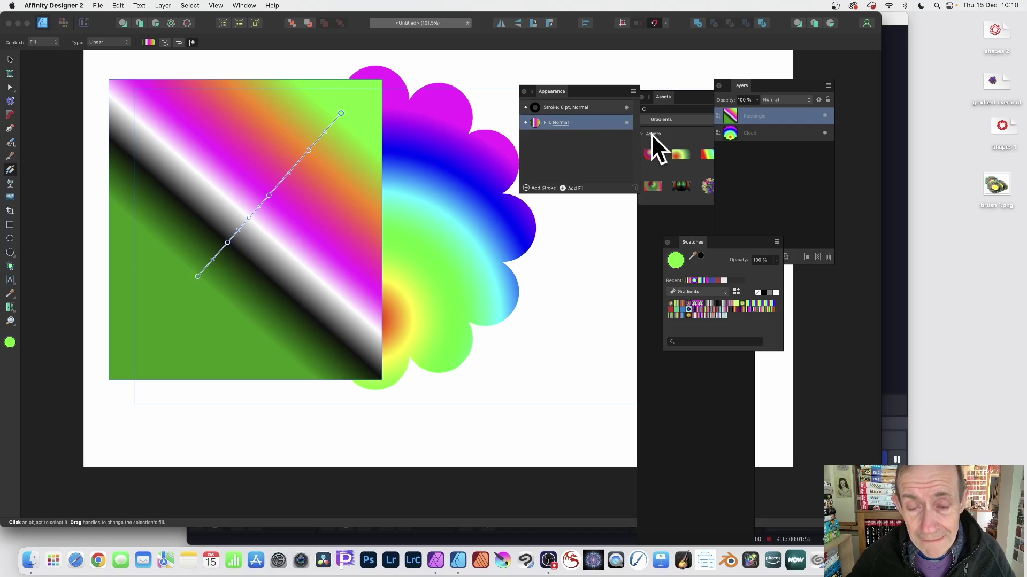
click(562, 123)
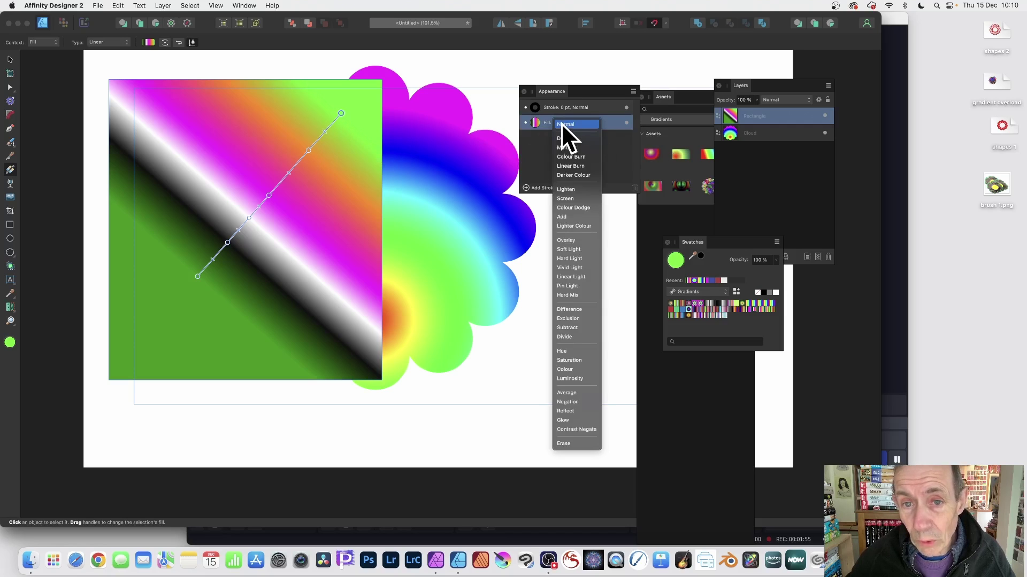
click(570, 308)
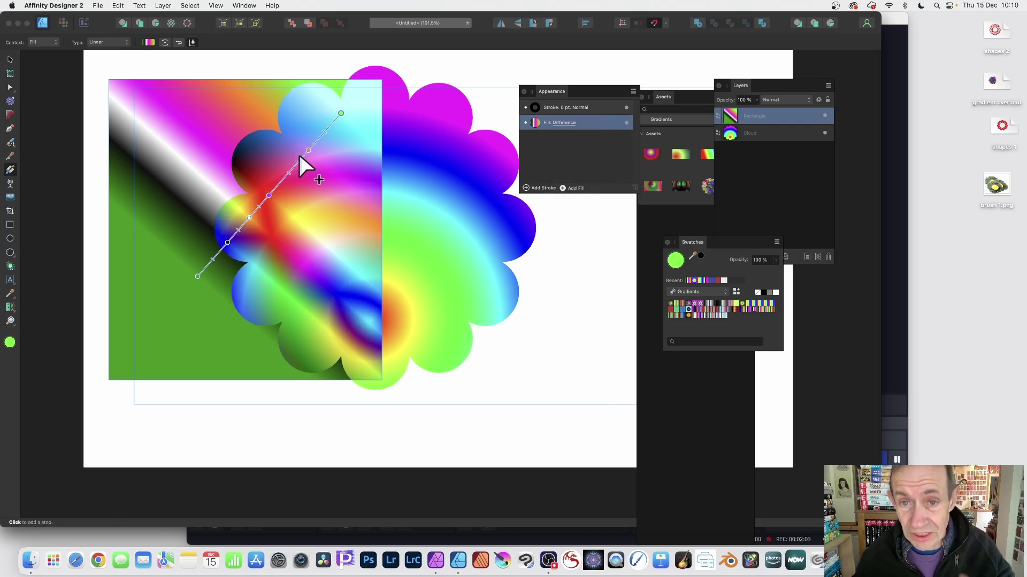
right_click(586, 122)
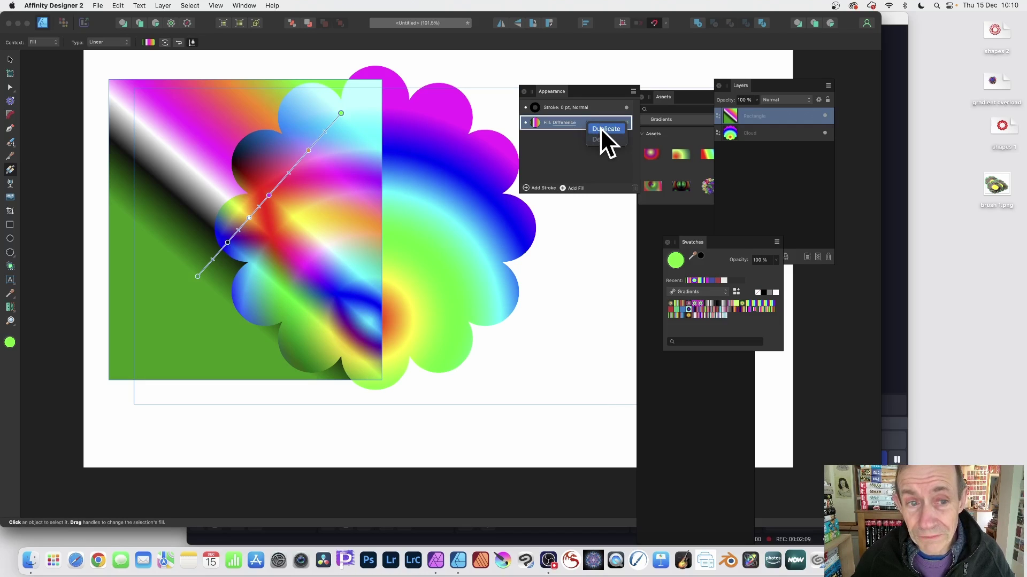
click(600, 129)
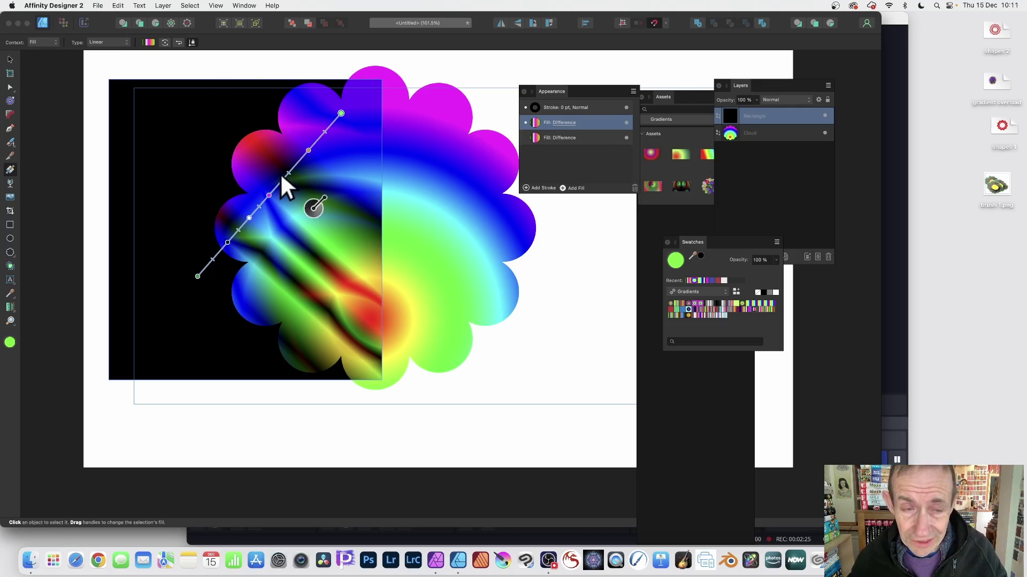
Step: Apply a rainbow gradient swatch to the rectangle's upper fill, redraw its diagonal direction more steeply and set its type to Elliptical
scroll(165, 59, up, 1)
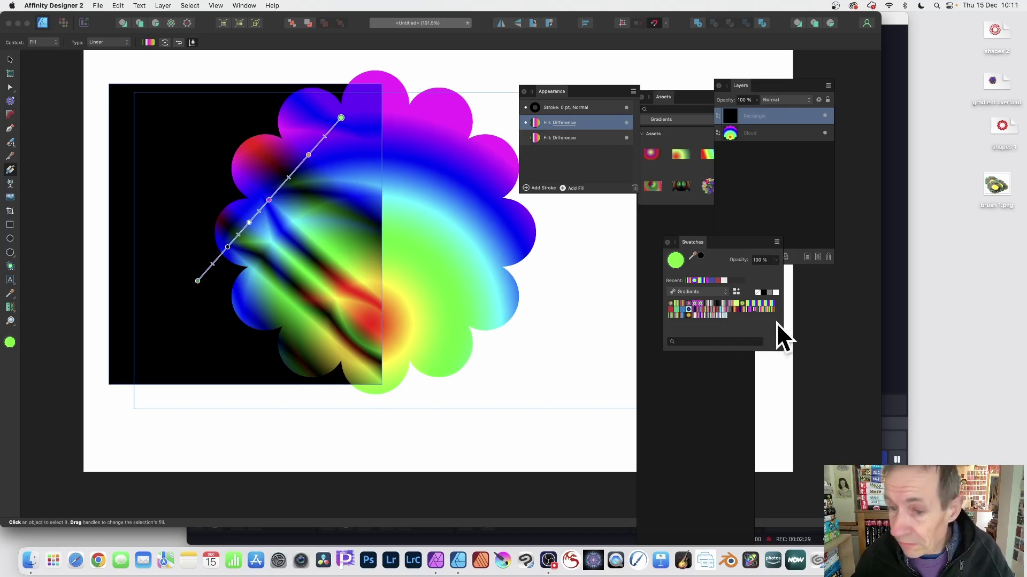
click(767, 303)
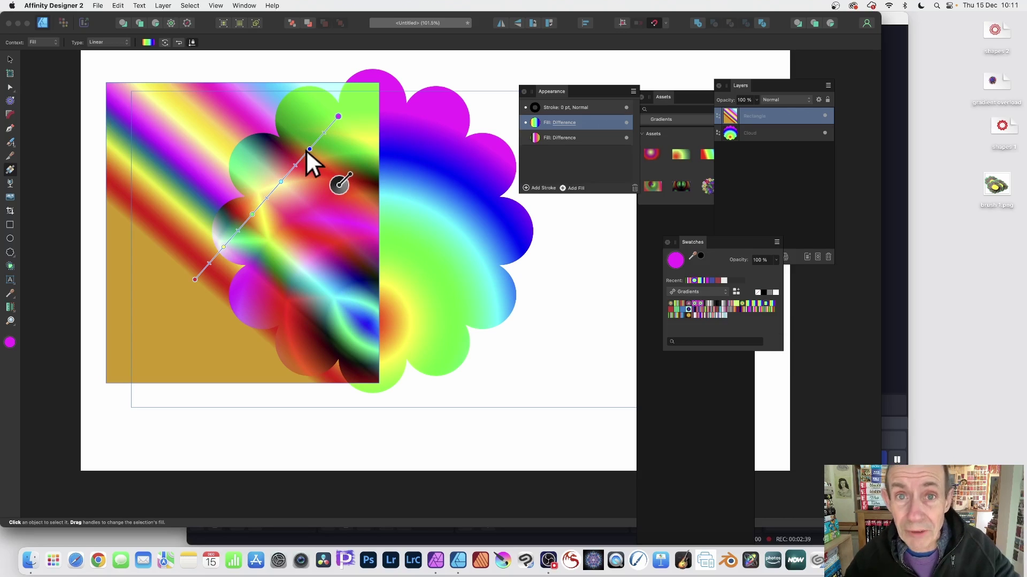
drag(305, 291, 175, 78)
drag(212, 295, 344, 100)
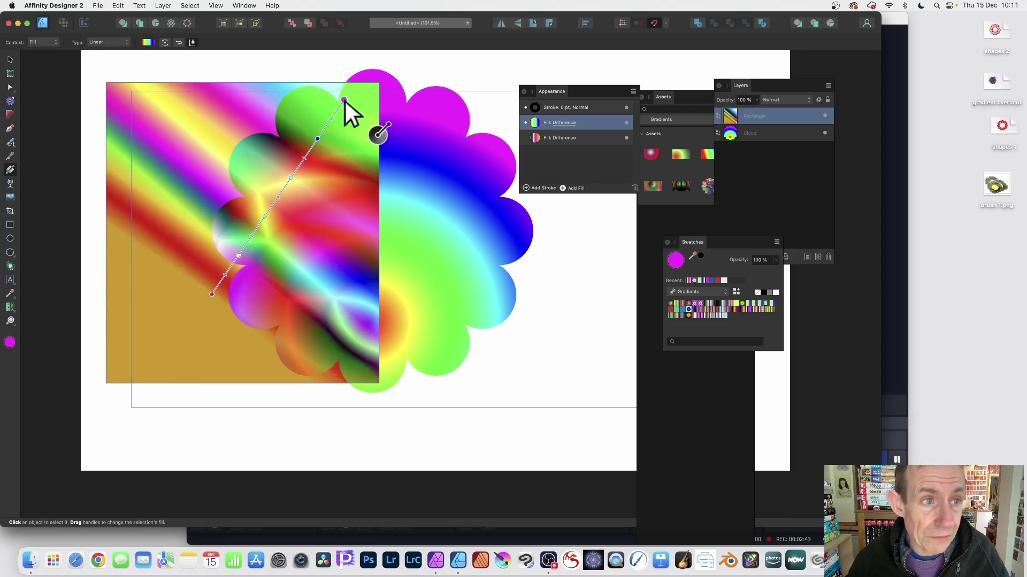
click(104, 41)
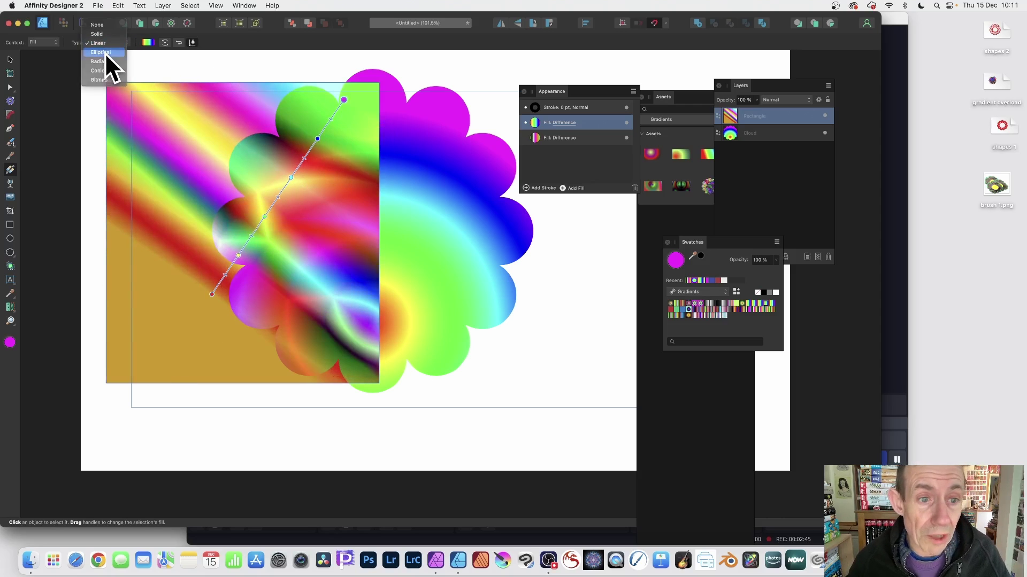
click(105, 52)
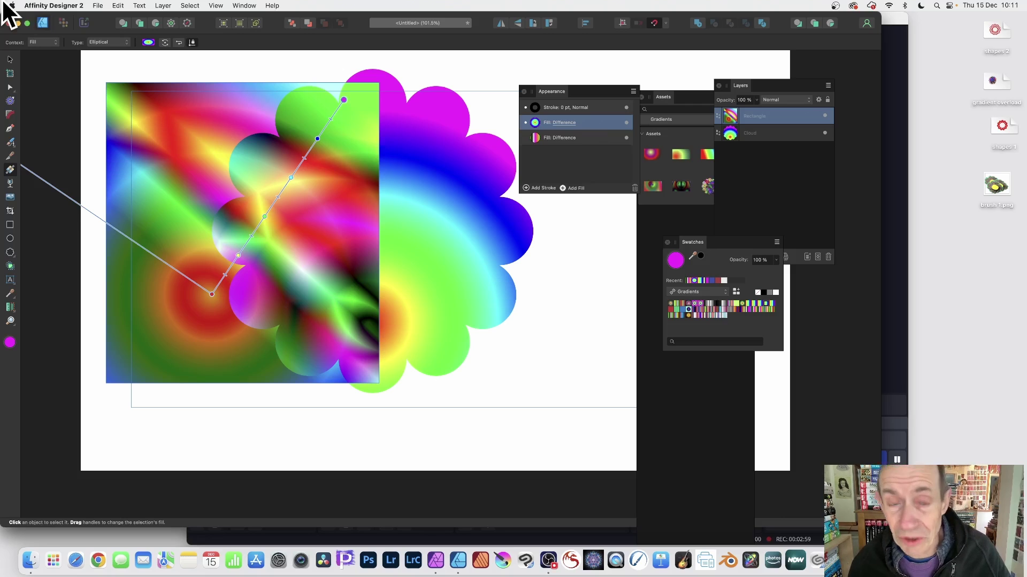
Step: Move the rectangle slightly up and to the left, then cut it to the clipboard
click(13, 60)
mouse_move(306, 175)
mouse_down()
mouse_move(333, 168)
mouse_move(265, 155)
mouse_move(299, 157)
mouse_up()
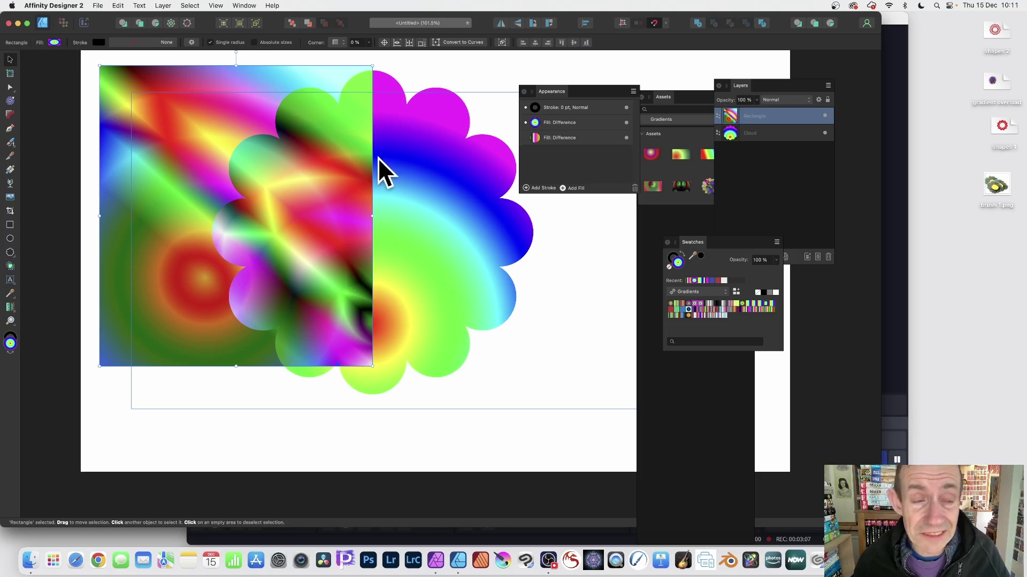
click(115, 6)
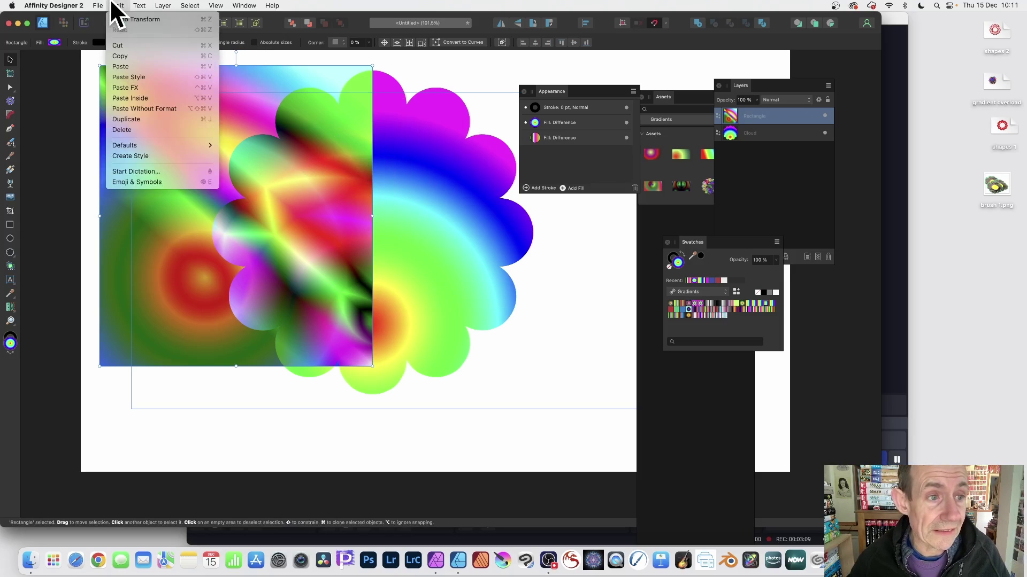
click(121, 46)
Step: Move the cloud towards the page's left side and paste the cut rectangle inside it
drag(432, 189, 351, 166)
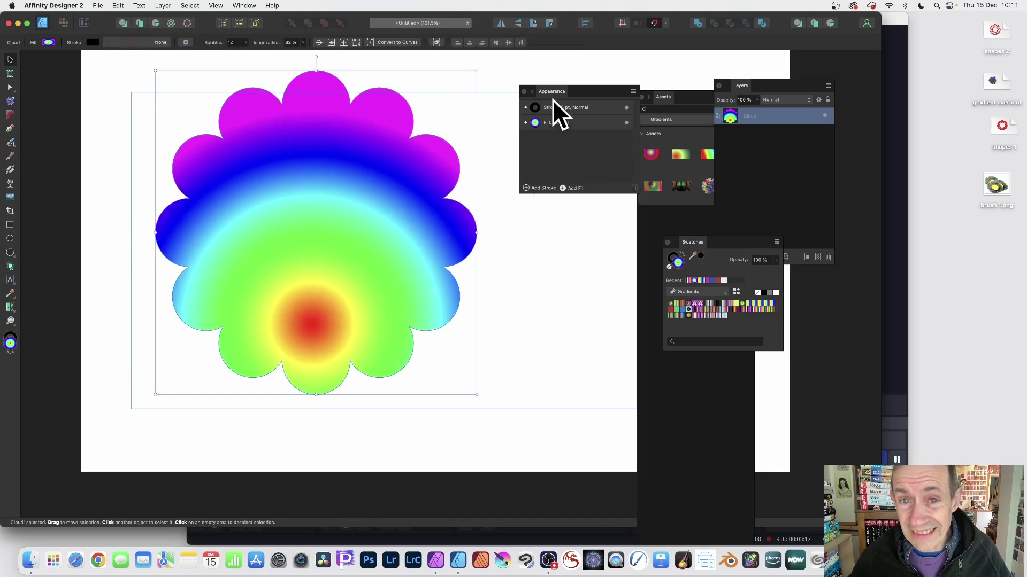
drag(557, 91, 650, 71)
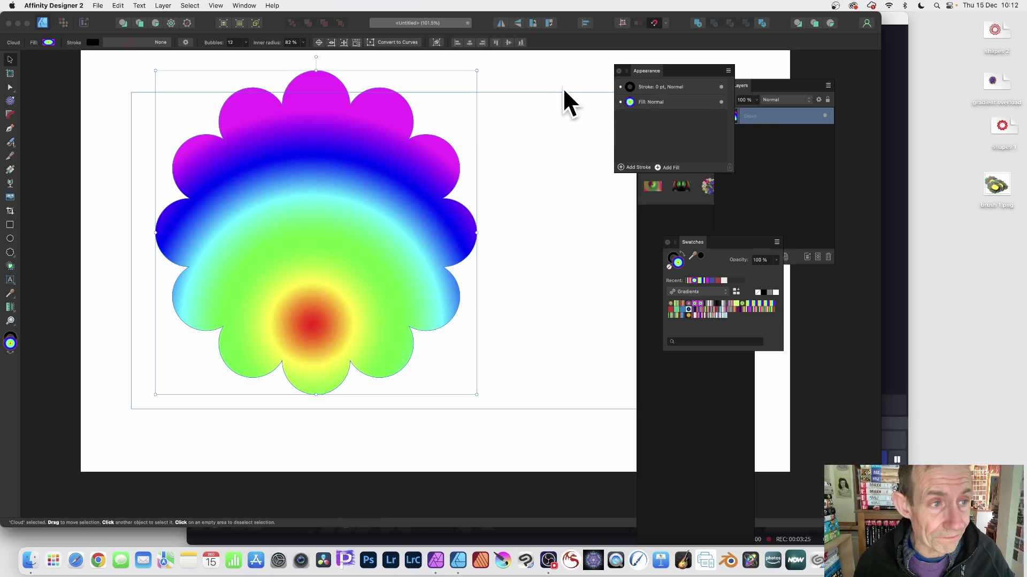
click(117, 5)
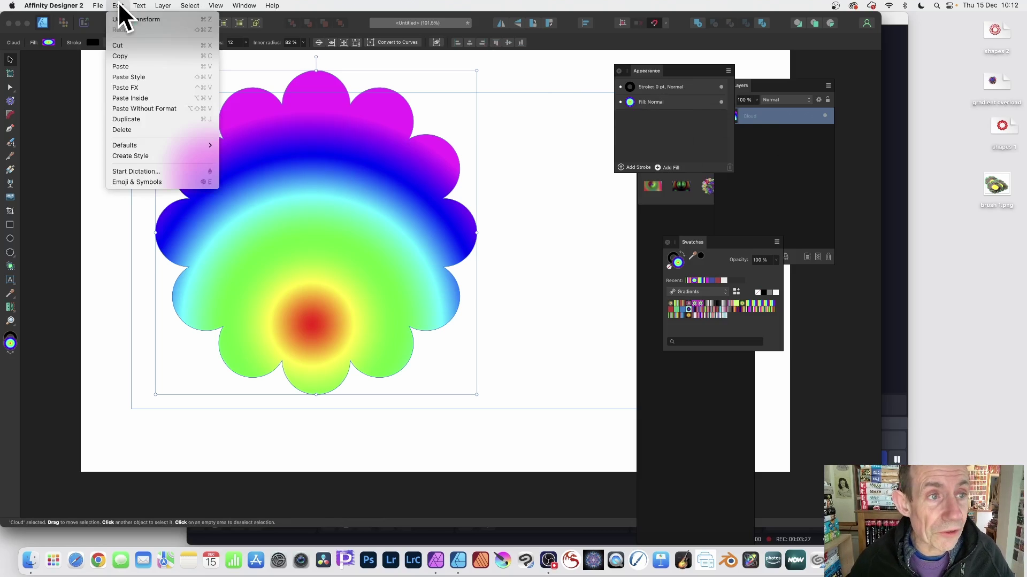
click(134, 98)
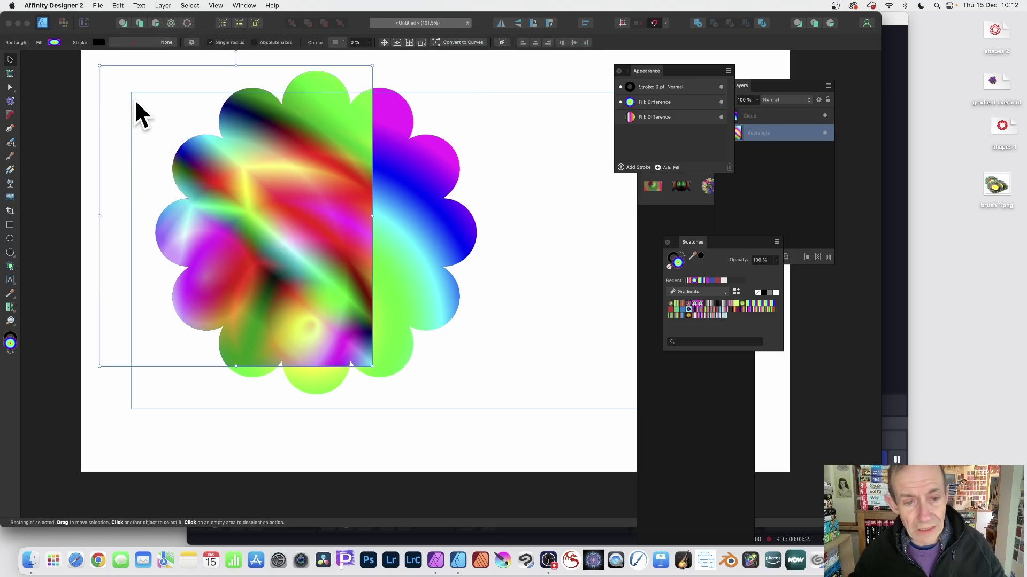
Step: Resize the rectangle inside the cloud so that it covers the whole cloud shape
drag(372, 366, 238, 401)
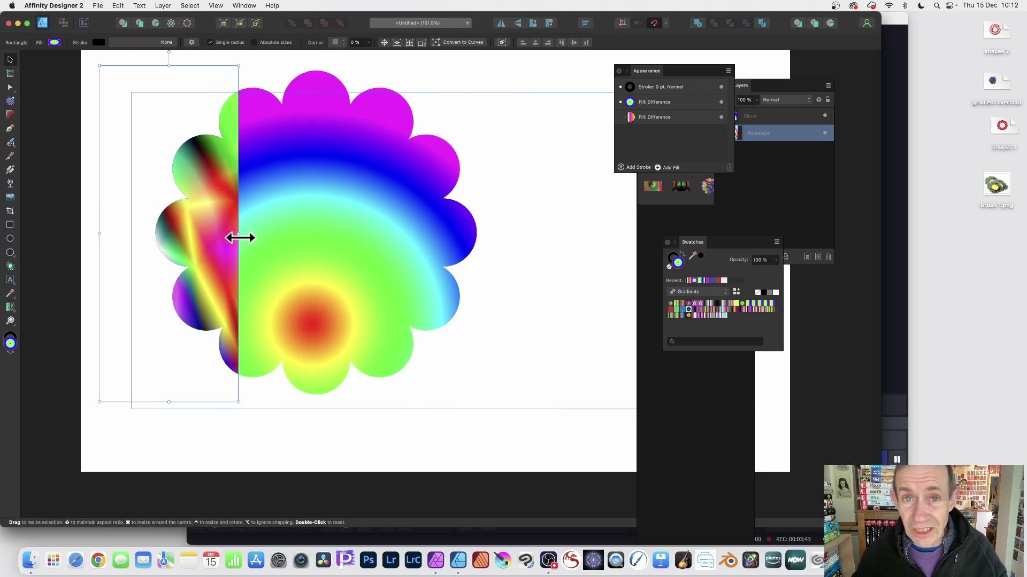
drag(238, 236, 489, 234)
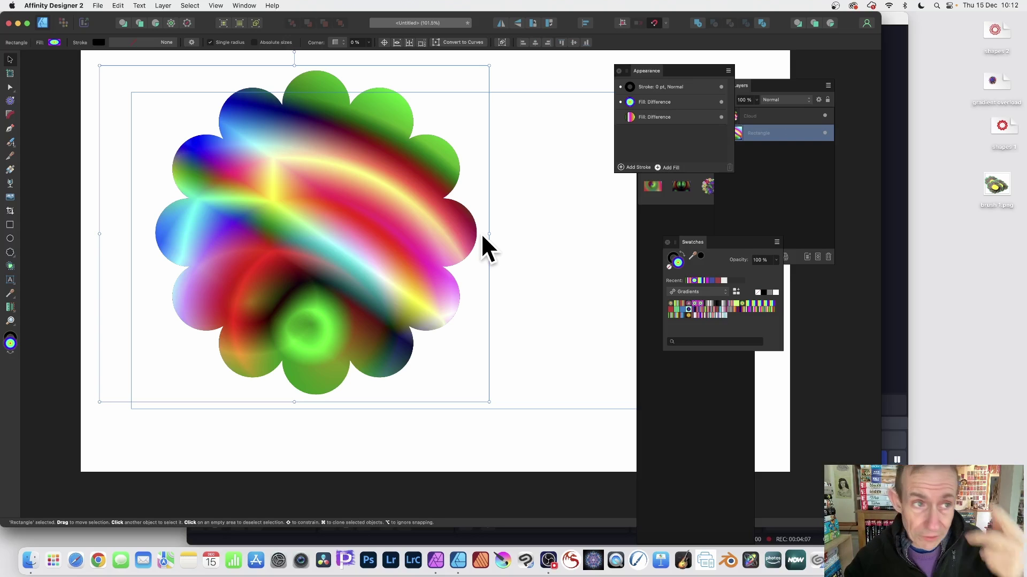
Step: Transfer the document to Affinity Photo for editing
click(101, 7)
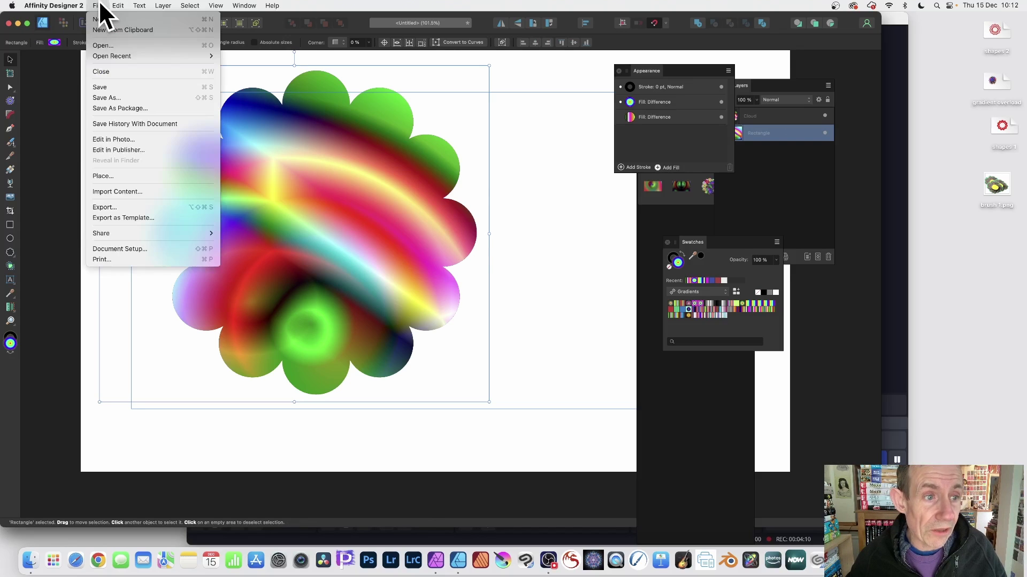
click(138, 139)
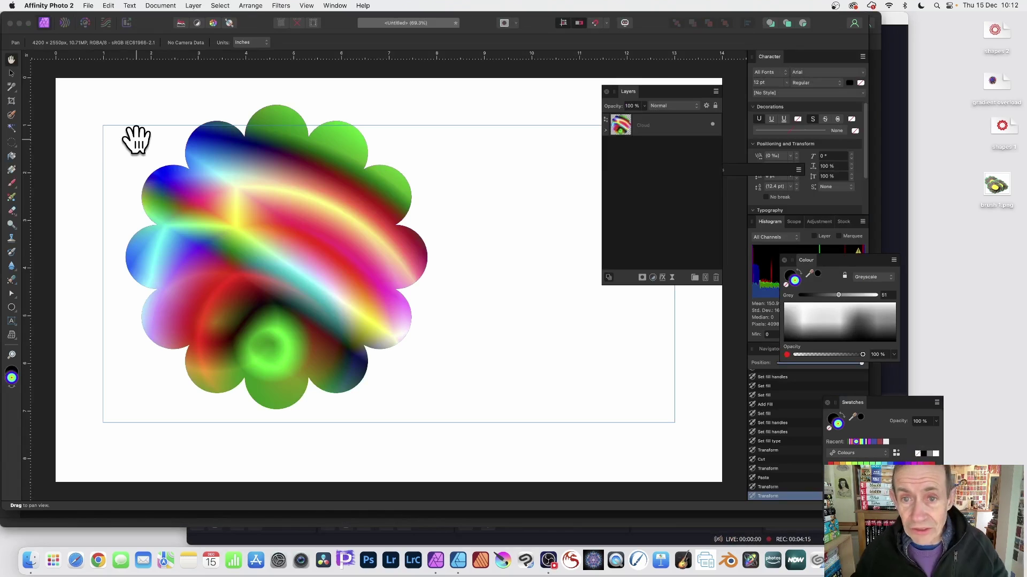
Step: Add a live Twirl distort filter to the rectangle nested inside the cloud
drag(628, 91, 563, 100)
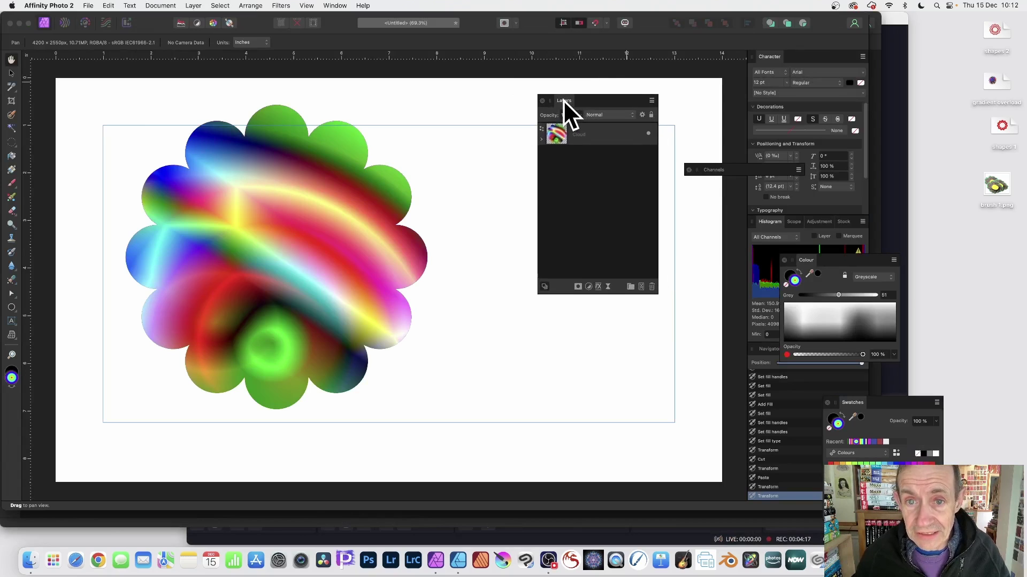
click(541, 139)
click(567, 156)
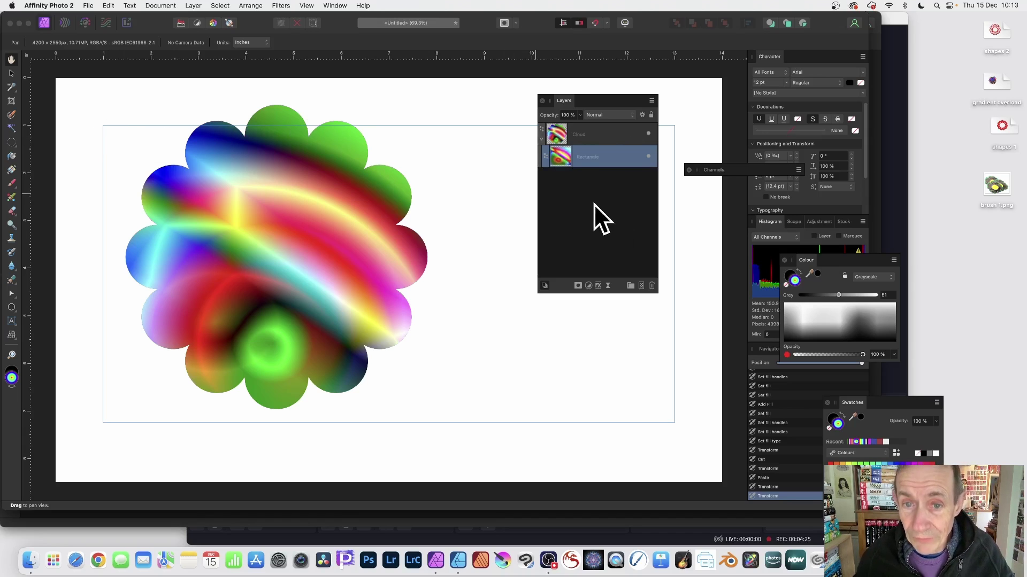
click(563, 156)
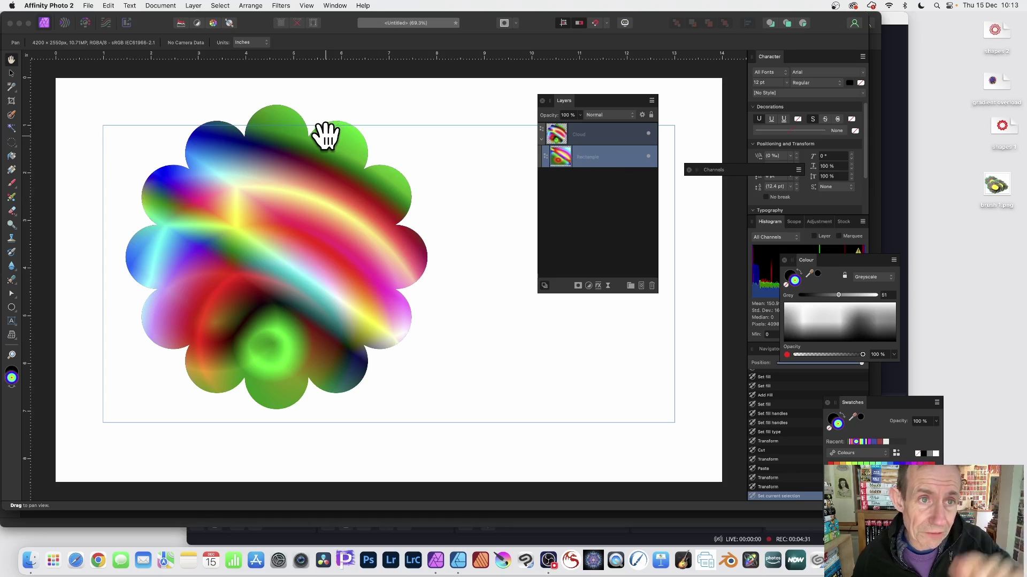
click(198, 7)
mouse_move(212, 129)
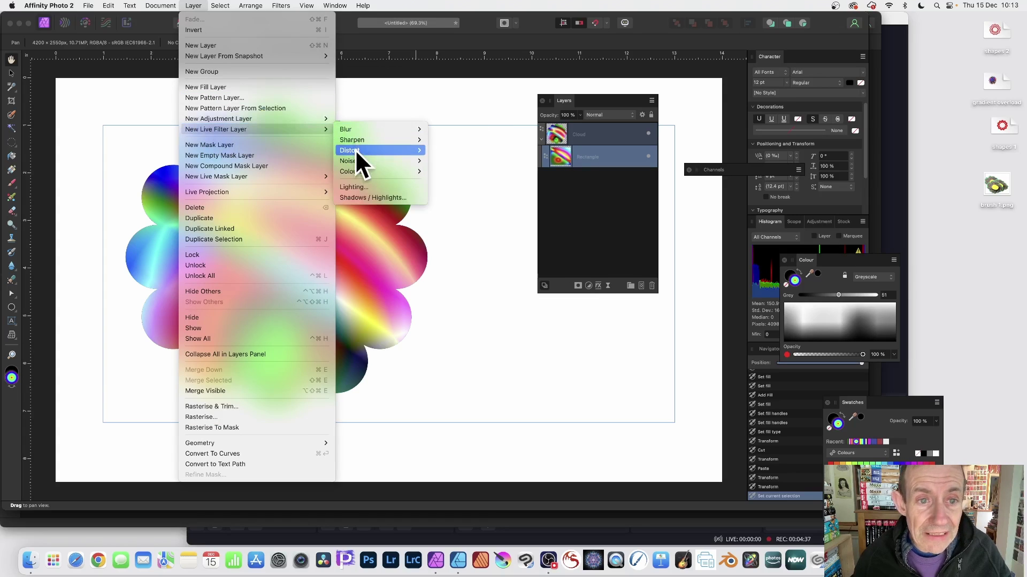
mouse_move(355, 150)
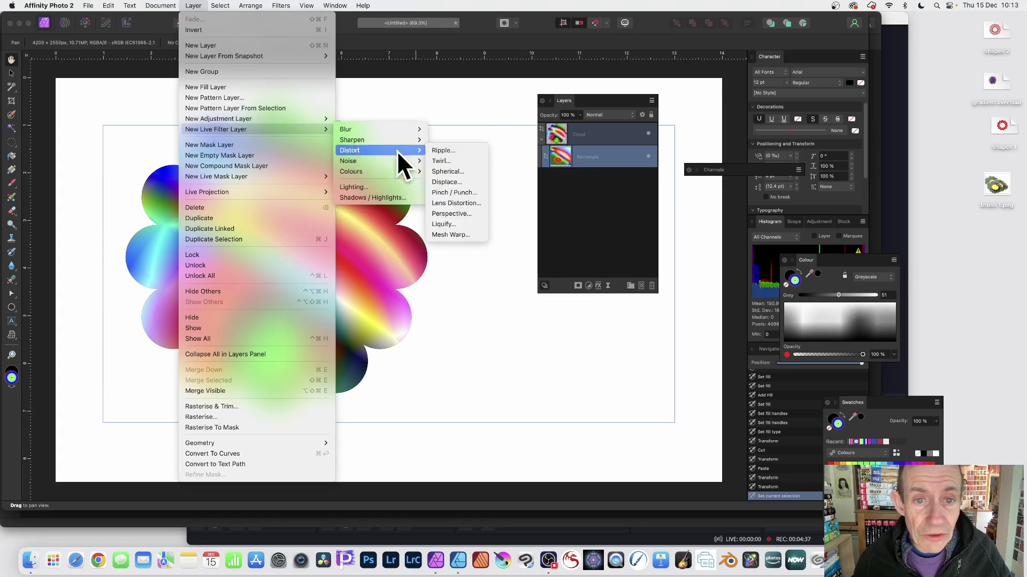
click(442, 162)
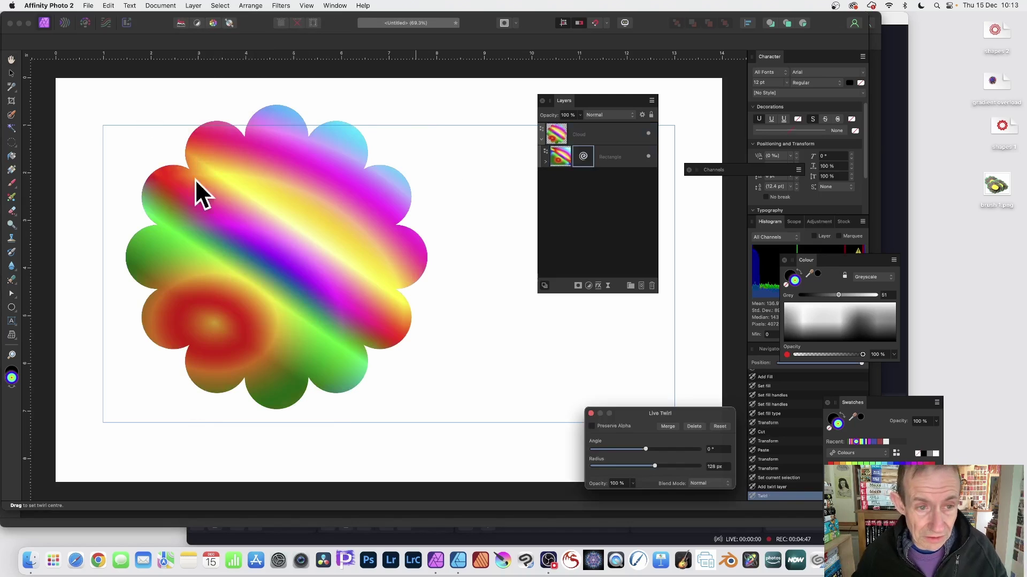
Step: Centre the twirl in the cloud's upper middle, with an angle of about 349.3° and a radius of 1024 px
drag(664, 407, 407, 182)
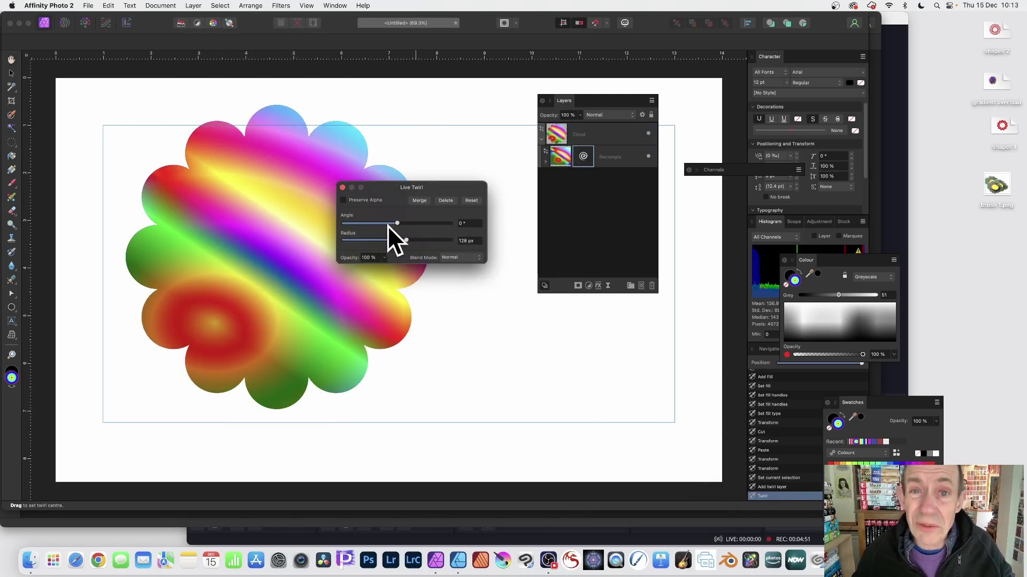
click(278, 241)
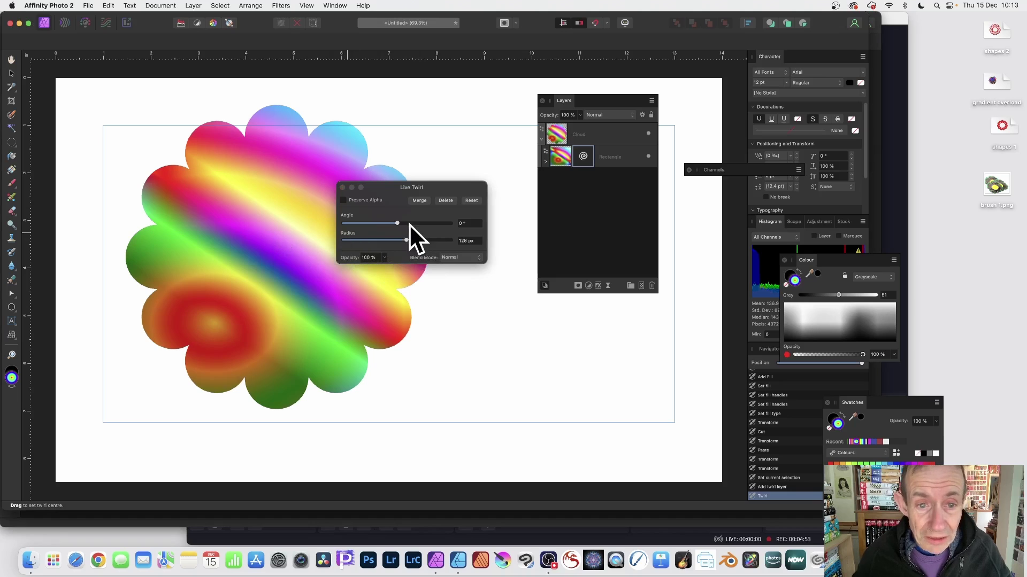
drag(409, 223, 424, 223)
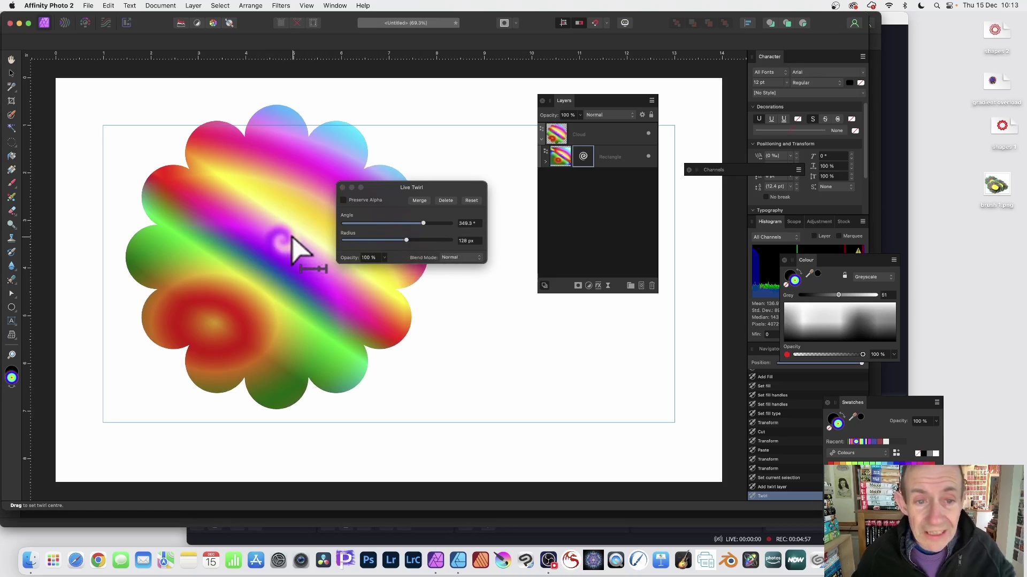
drag(431, 239, 456, 242)
drag(303, 221, 282, 216)
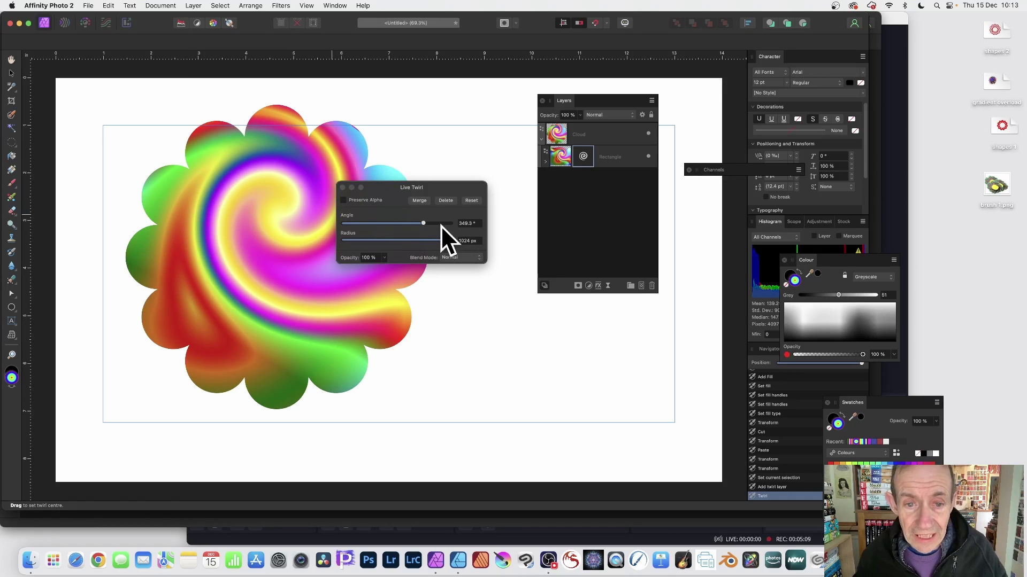
Step: Set the twirl filter's blend mode to Difference and close its settings
click(460, 257)
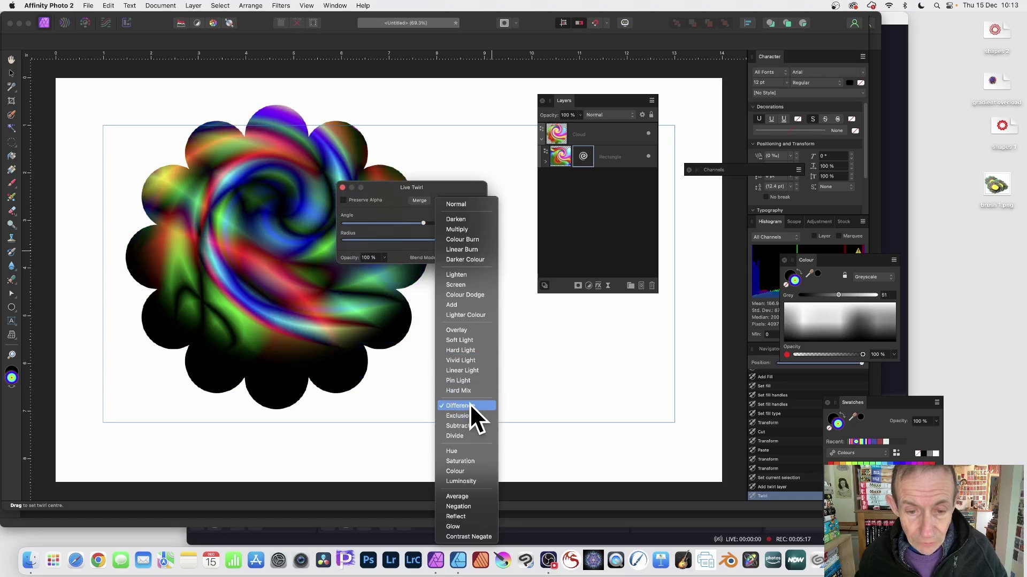
click(468, 405)
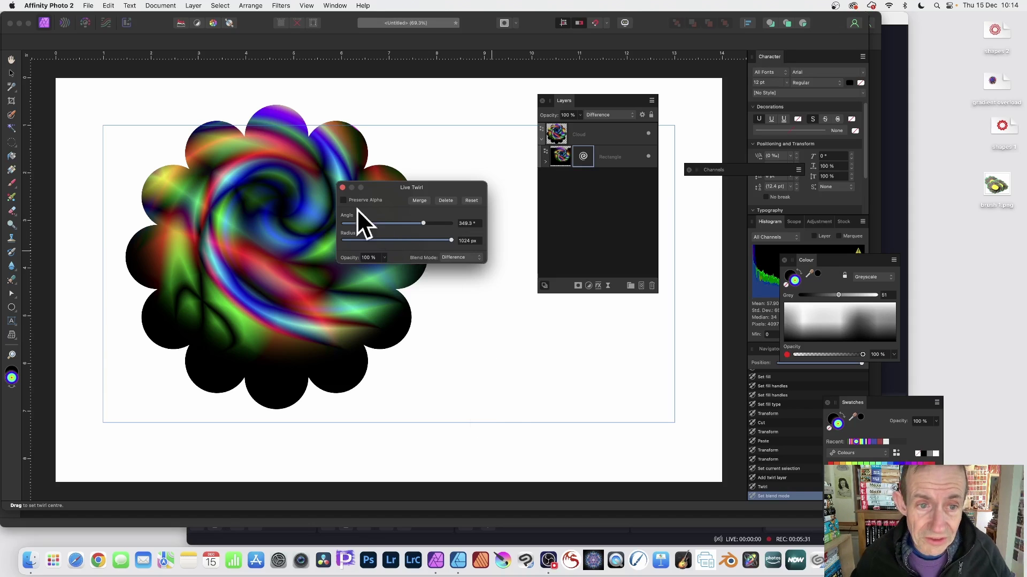
click(343, 188)
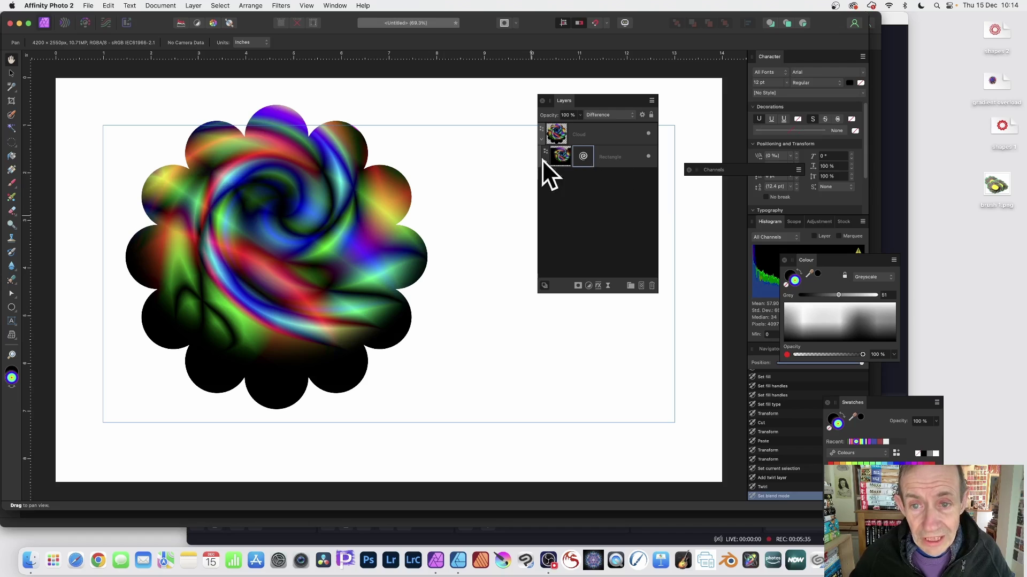
Step: Duplicate the twirled rectangle inside the cloud, then reposition the copy and resize it narrower and taller
click(620, 159)
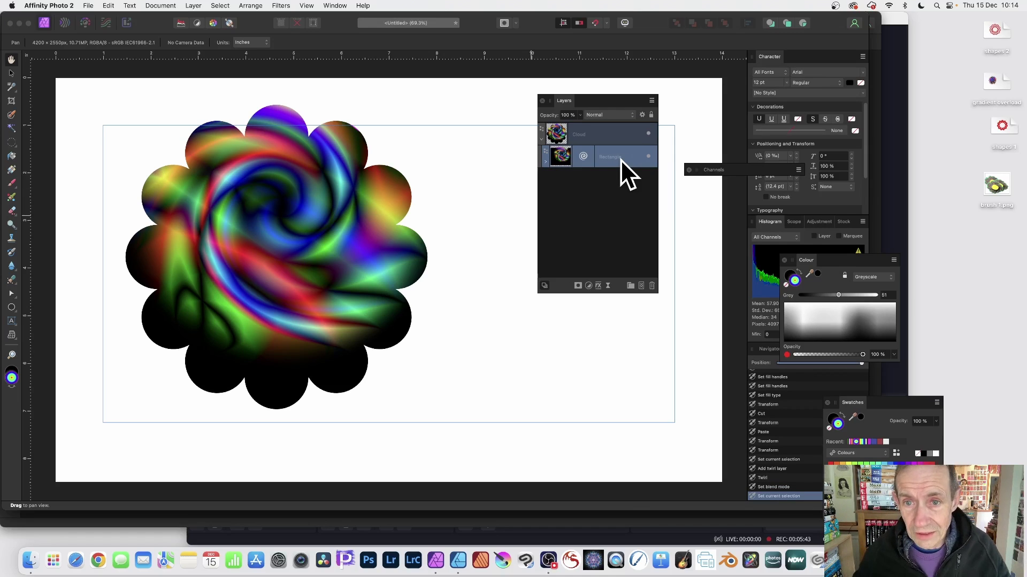
right_click(620, 159)
click(642, 274)
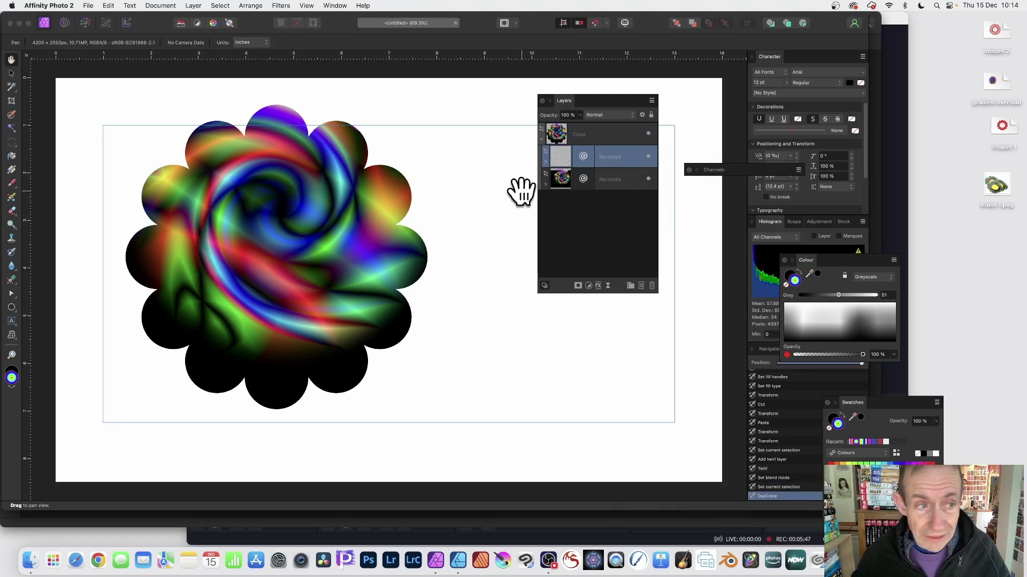
click(11, 71)
drag(323, 230, 286, 145)
drag(421, 315, 568, 459)
drag(280, 225, 349, 257)
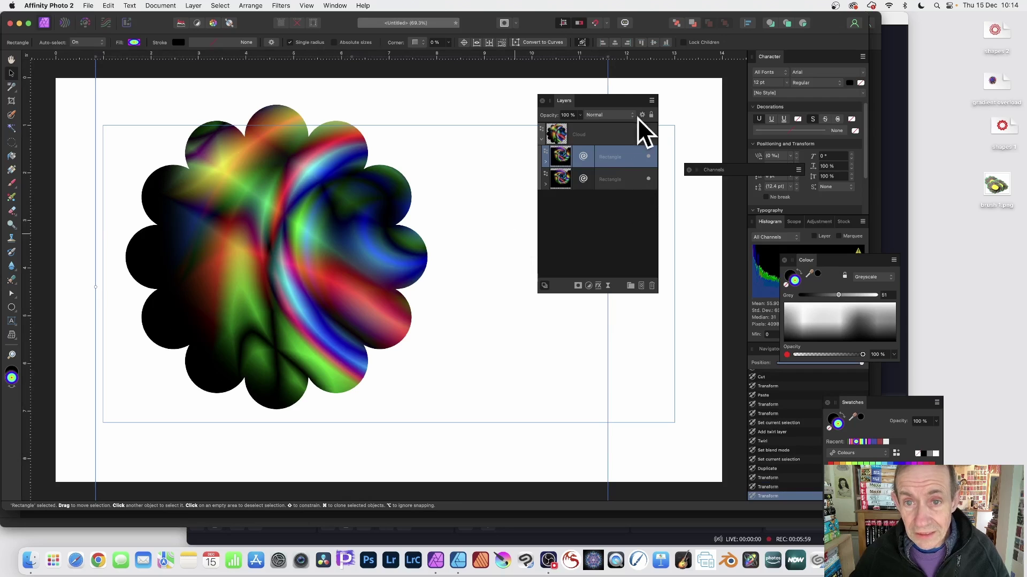
Step: Set the duplicate rectangle's blend mode to Lighten and shift it slightly down and to the right
click(599, 116)
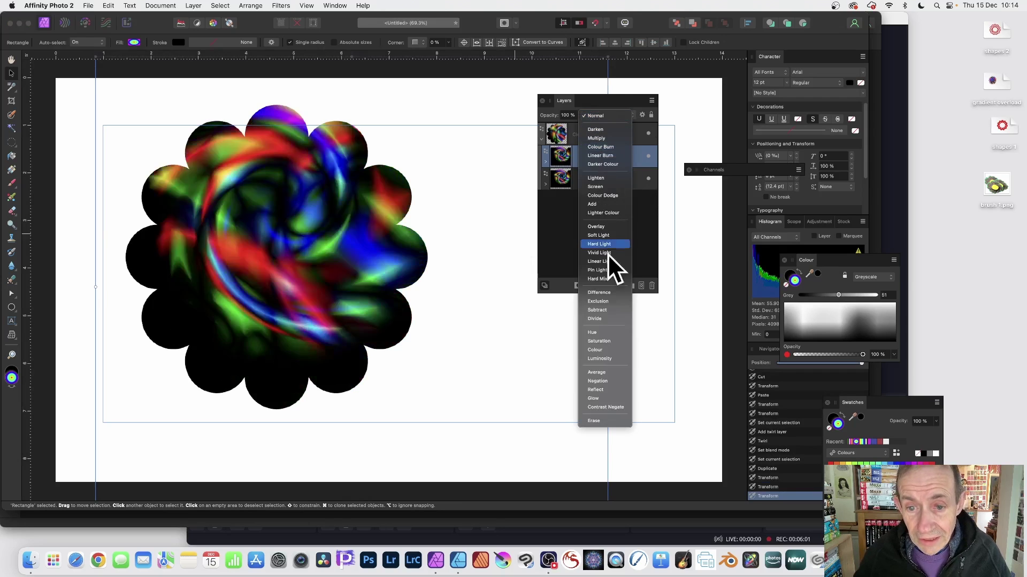
click(605, 293)
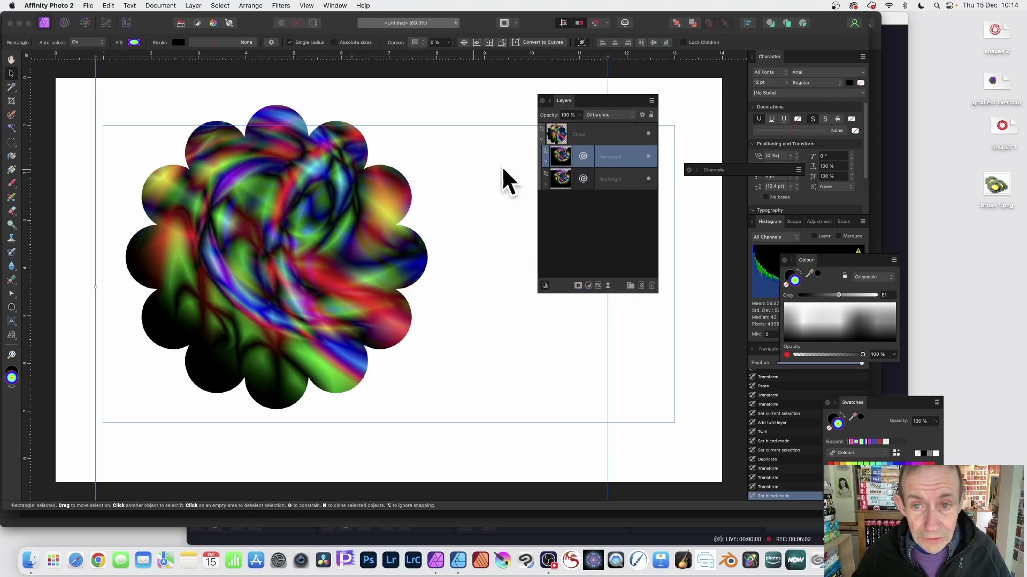
click(607, 116)
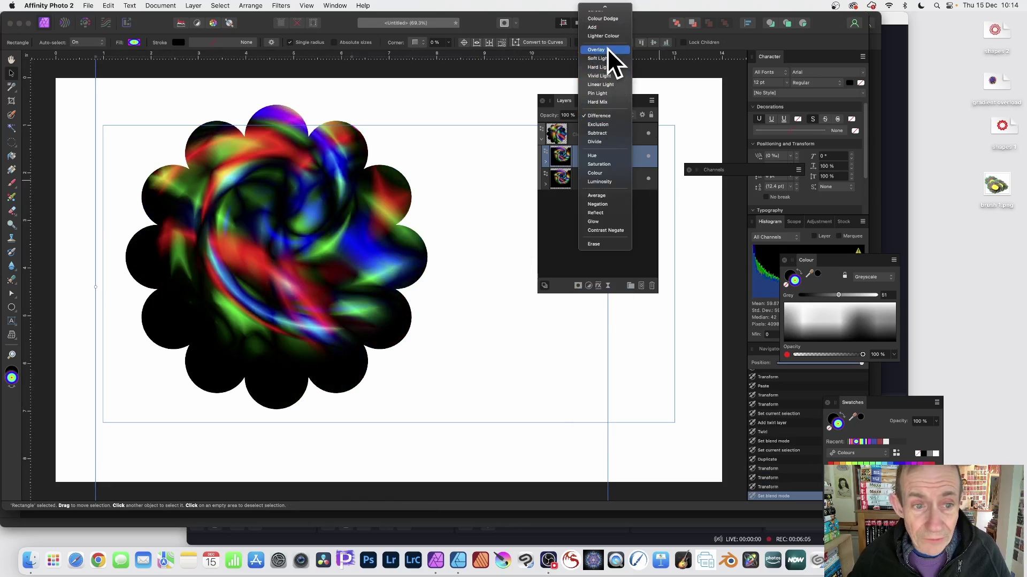
scroll(607, 64, up, 4)
click(598, 73)
drag(324, 208, 350, 232)
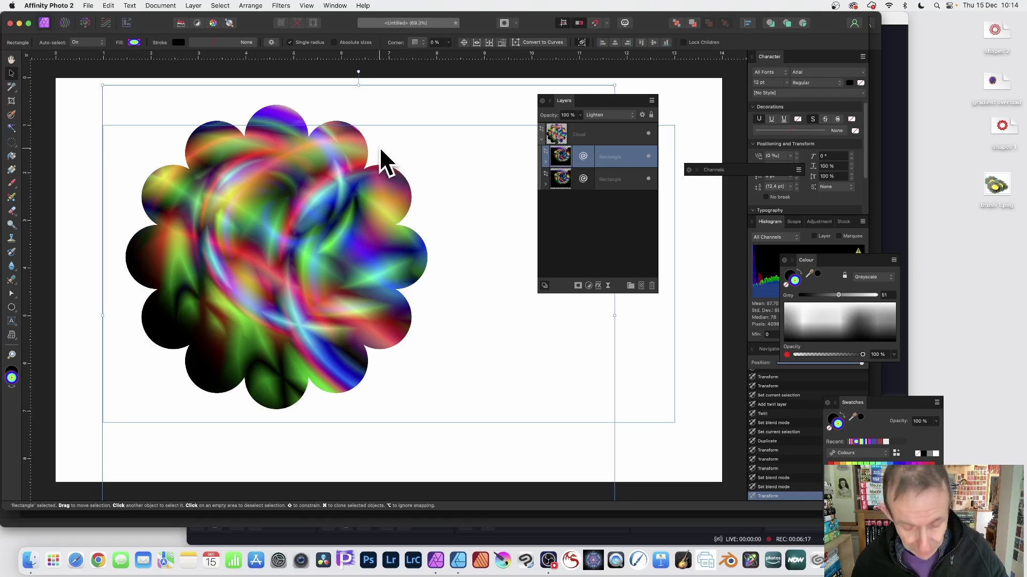
Step: Create three more copies of the Lighten rectangle inside the cloud, offsetting each in a different direction to cover the dark areas
drag(333, 225, 220, 125)
key(super+j)
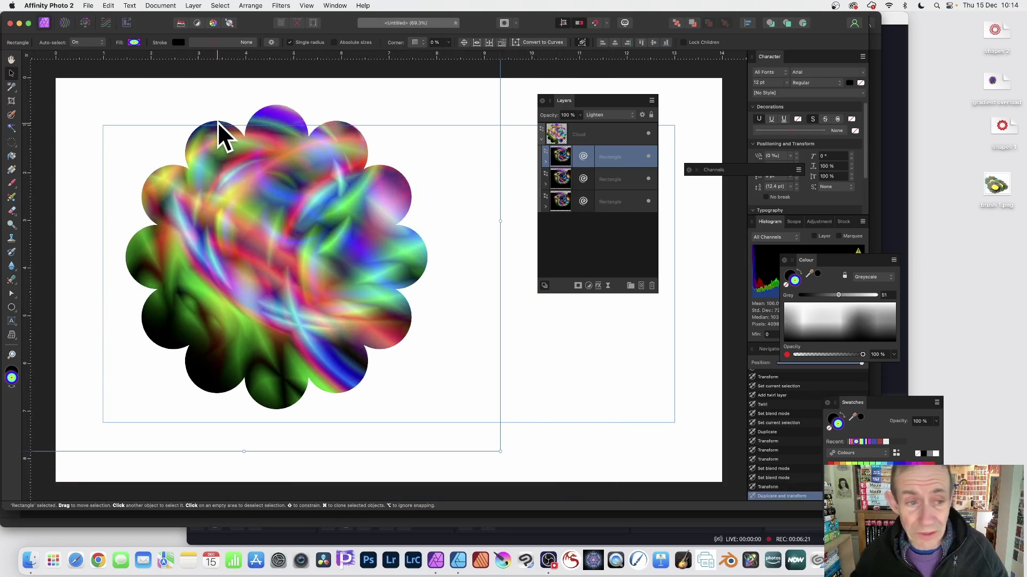
drag(272, 171, 220, 299)
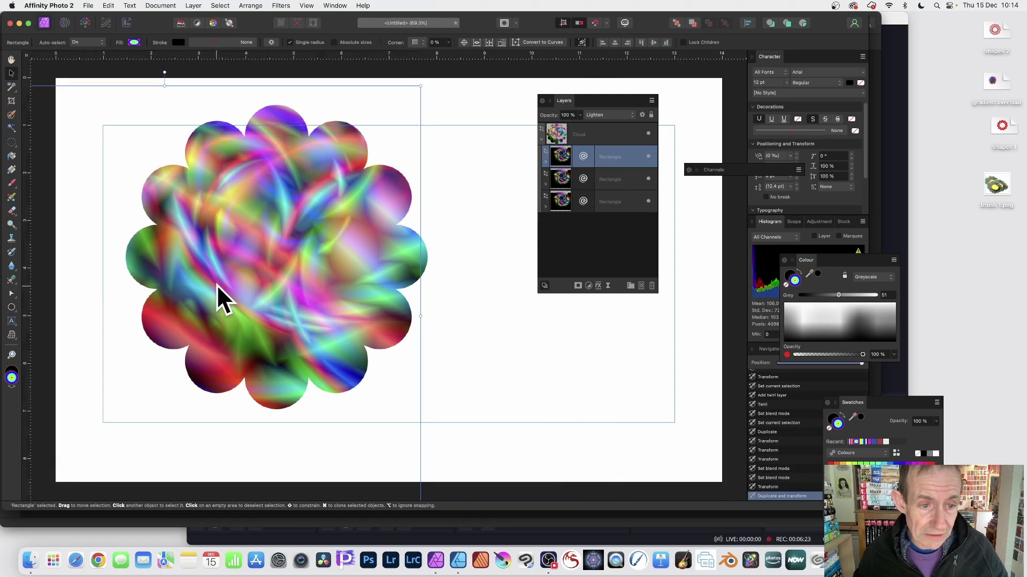
key(super+j)
key(super+j)
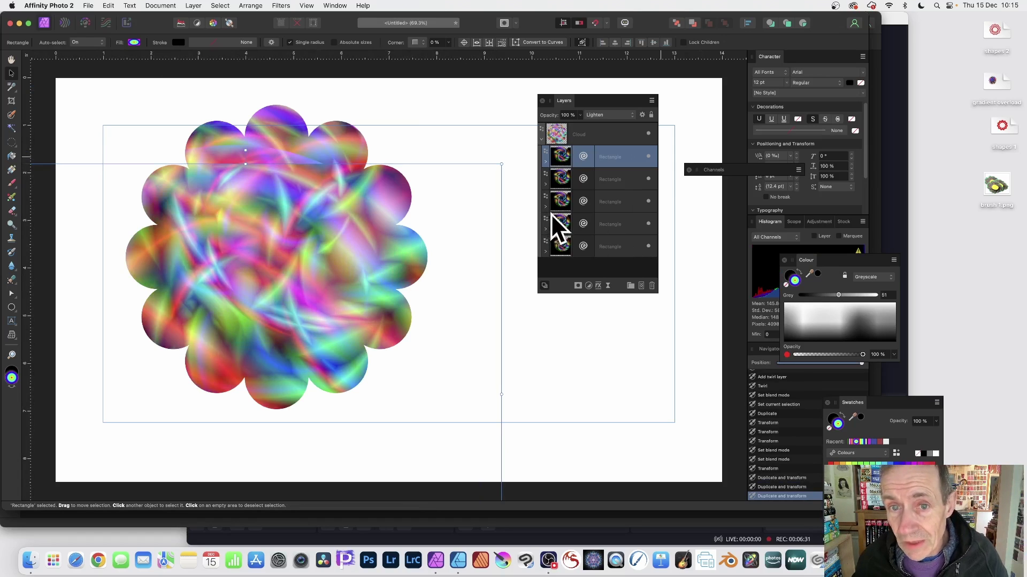
Step: Select the parent cloud and transfer the document to Affinity Designer for editing
click(576, 134)
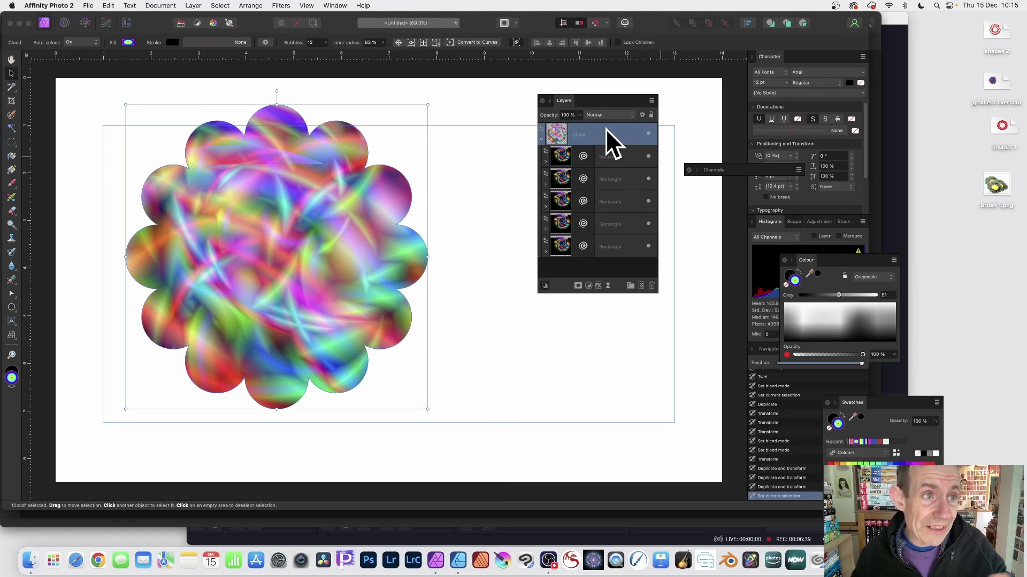
click(89, 6)
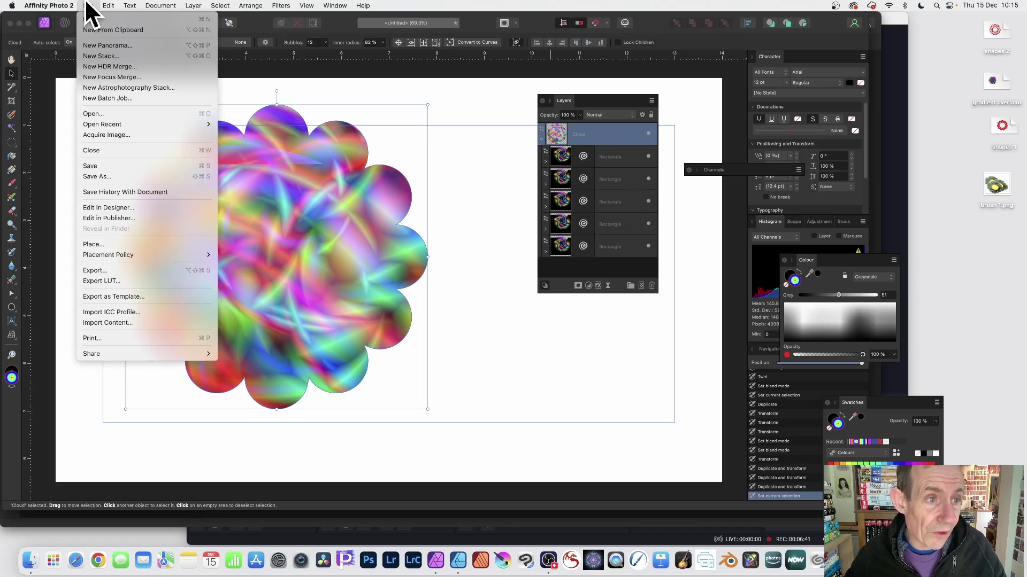
click(116, 207)
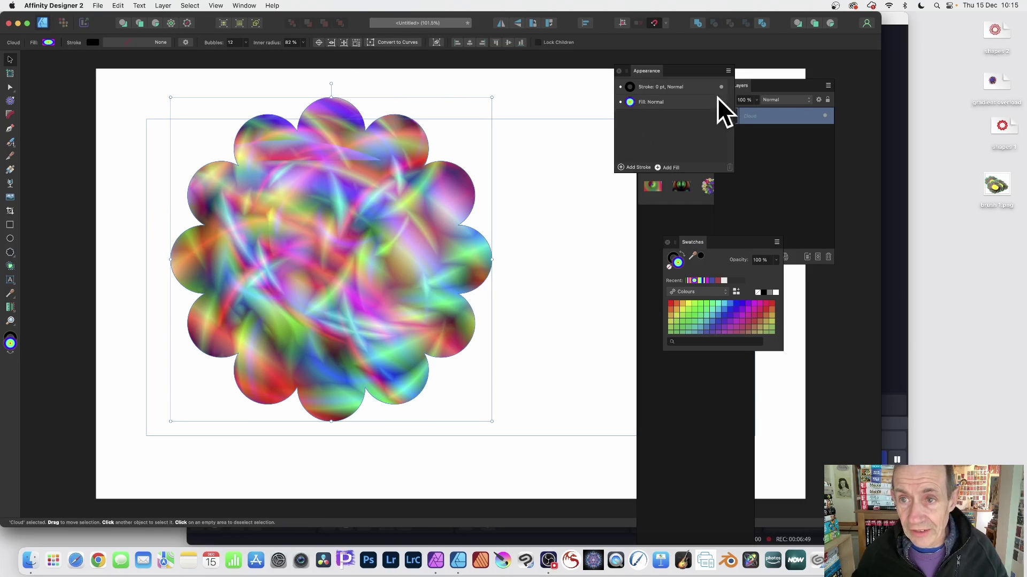
Step: Move the topmost nested rectangle to a new position inside the cloud to vary the colour pattern
drag(740, 84, 531, 82)
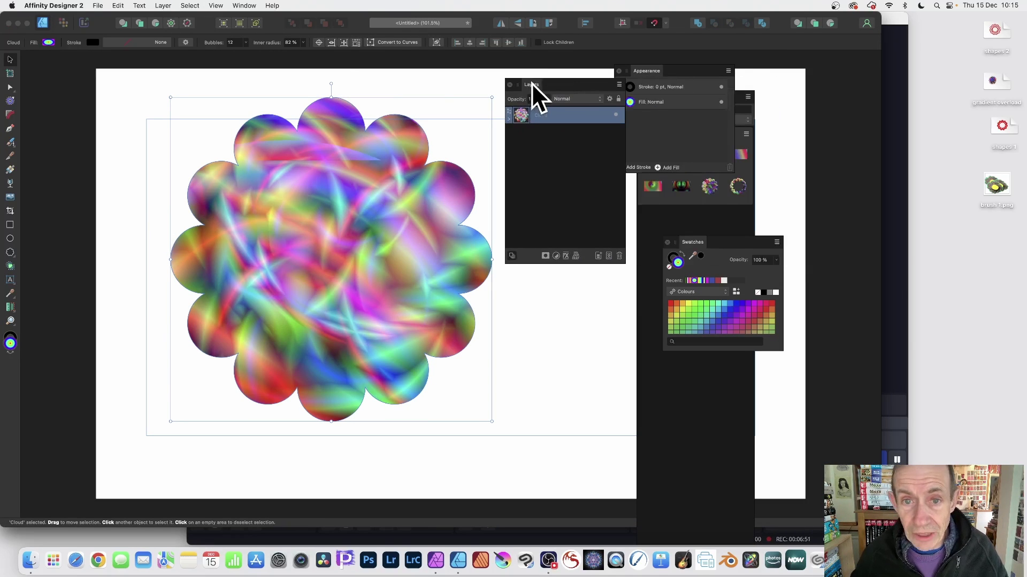
click(509, 118)
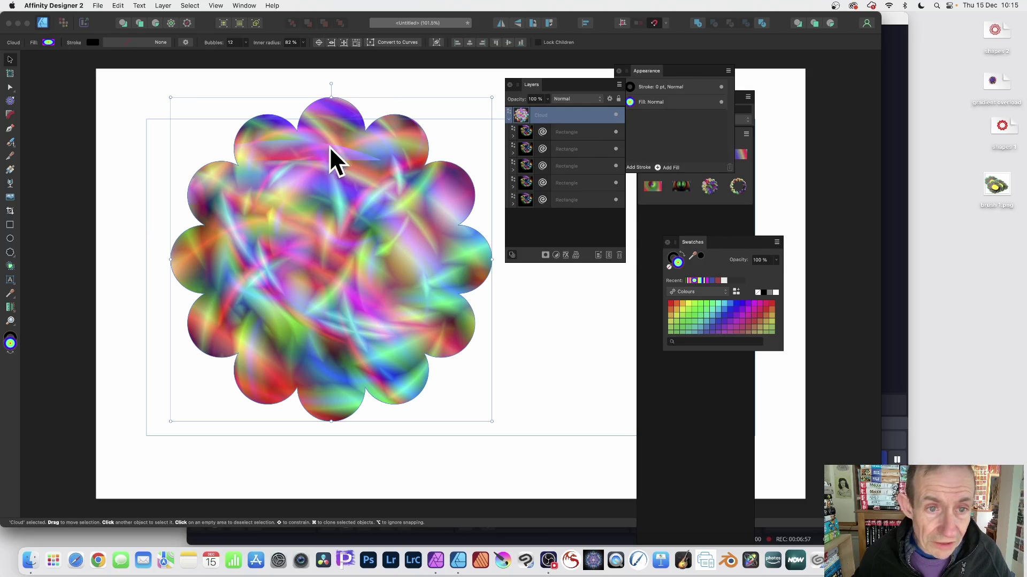
click(516, 131)
drag(303, 182, 280, 119)
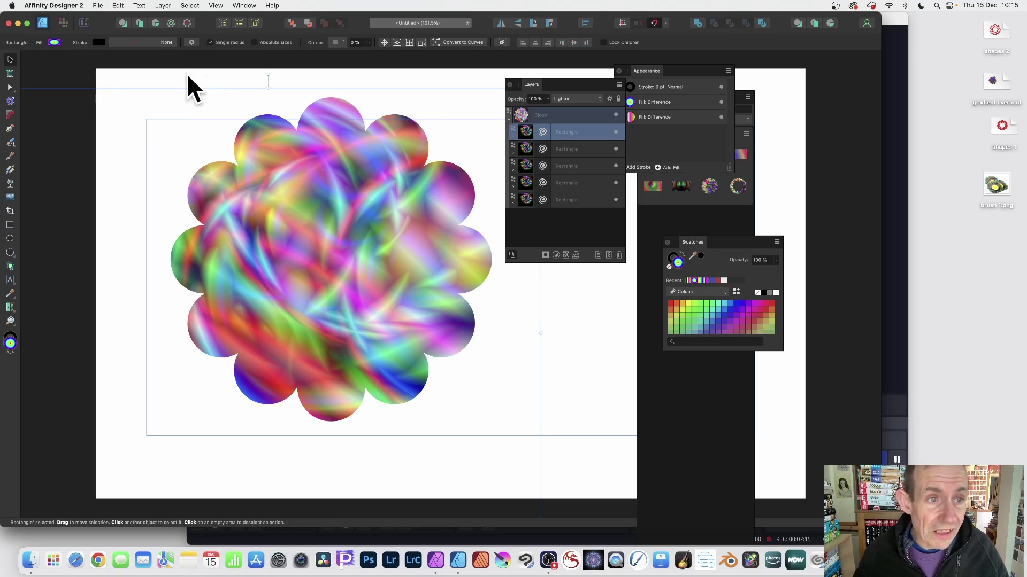
Step: Apply a 3D layer effect to the parent cloud with a radius of about 78.2 px
click(546, 114)
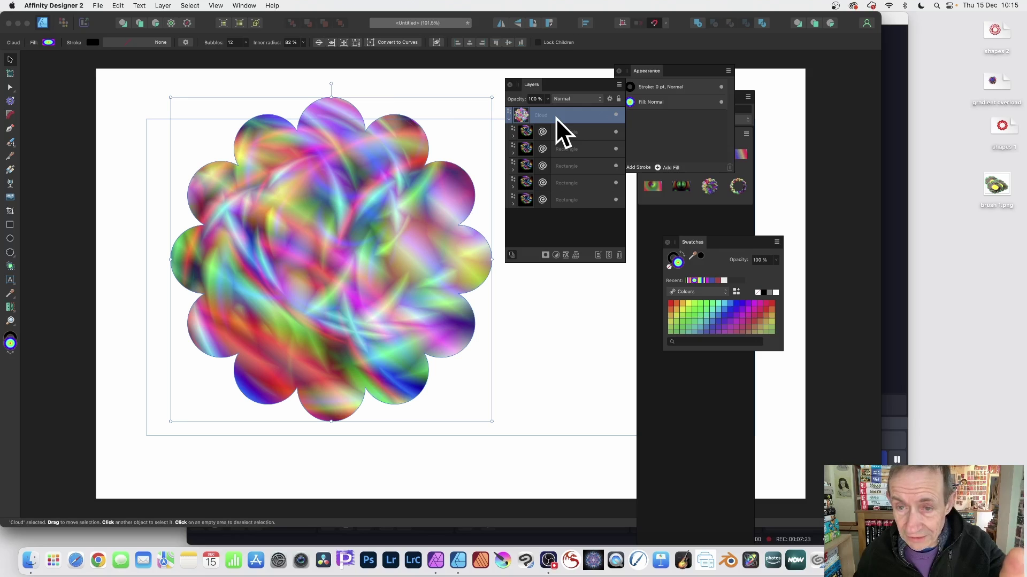
click(566, 255)
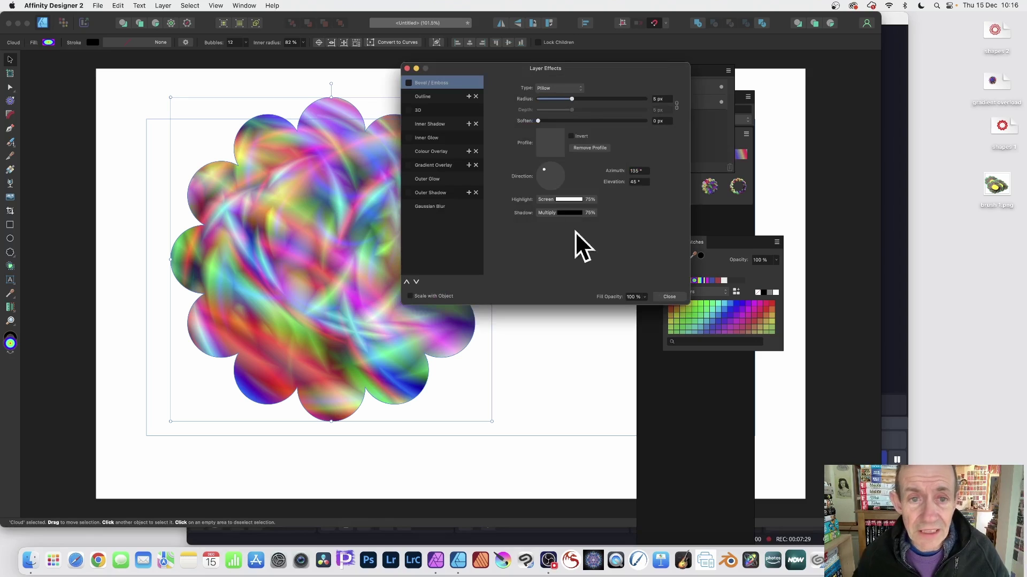
click(422, 111)
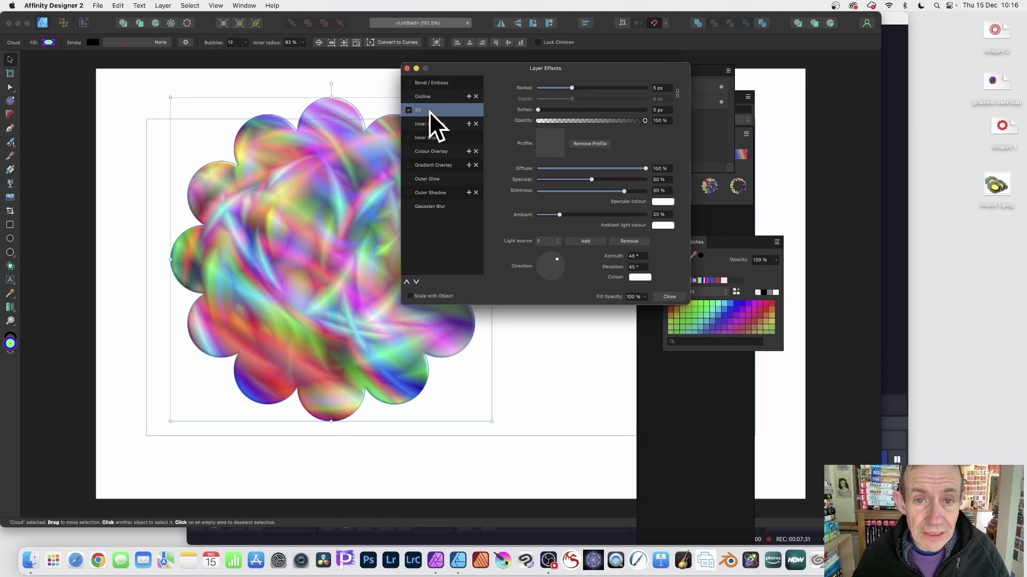
drag(583, 87, 627, 87)
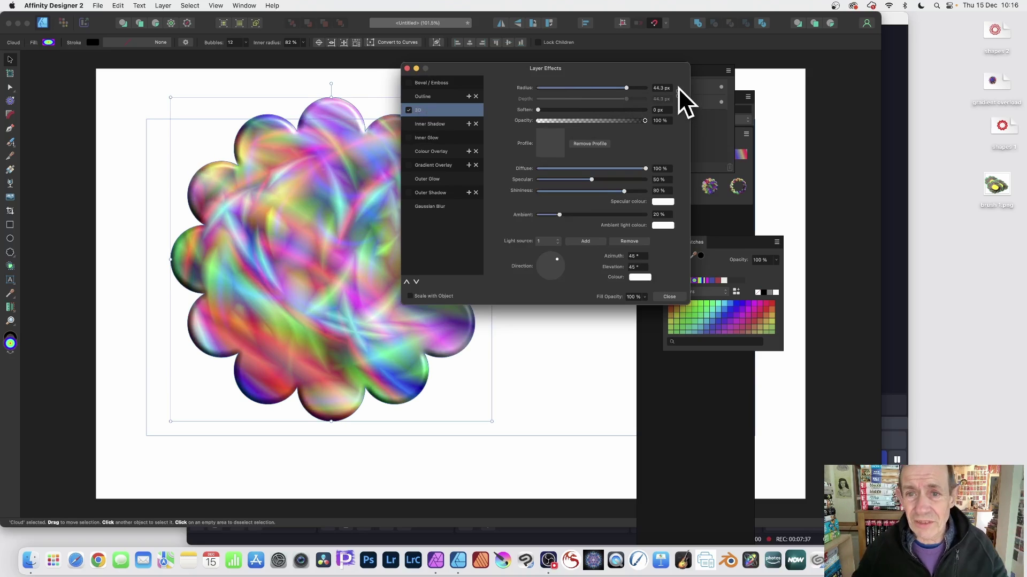
mouse_move(643, 86)
mouse_down()
mouse_move(628, 88)
mouse_move(641, 88)
mouse_up()
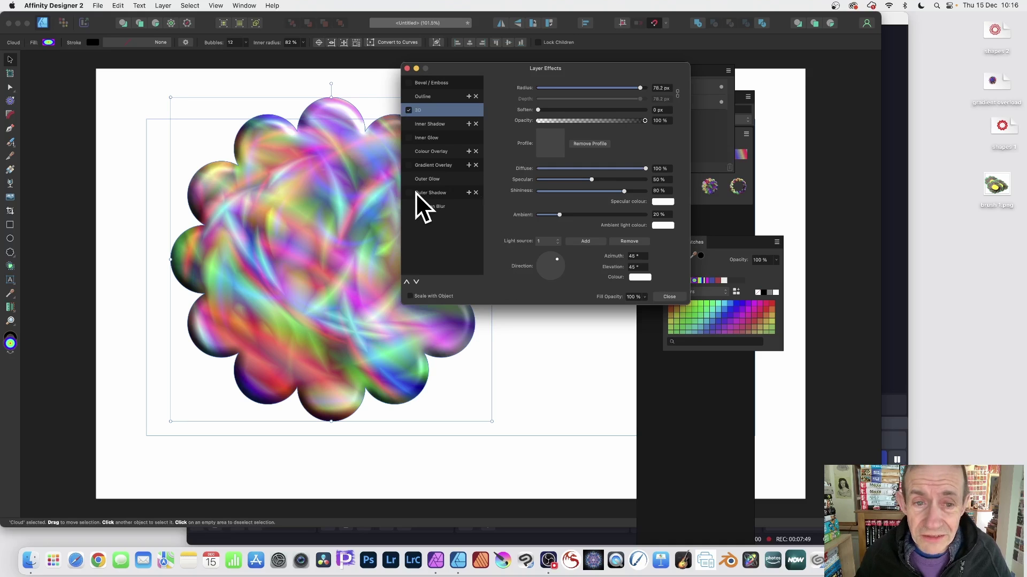
Step: Add a gradient overlay effect to the cloud with the Difference blend mode and the Elliptical gradient type
click(409, 165)
click(439, 165)
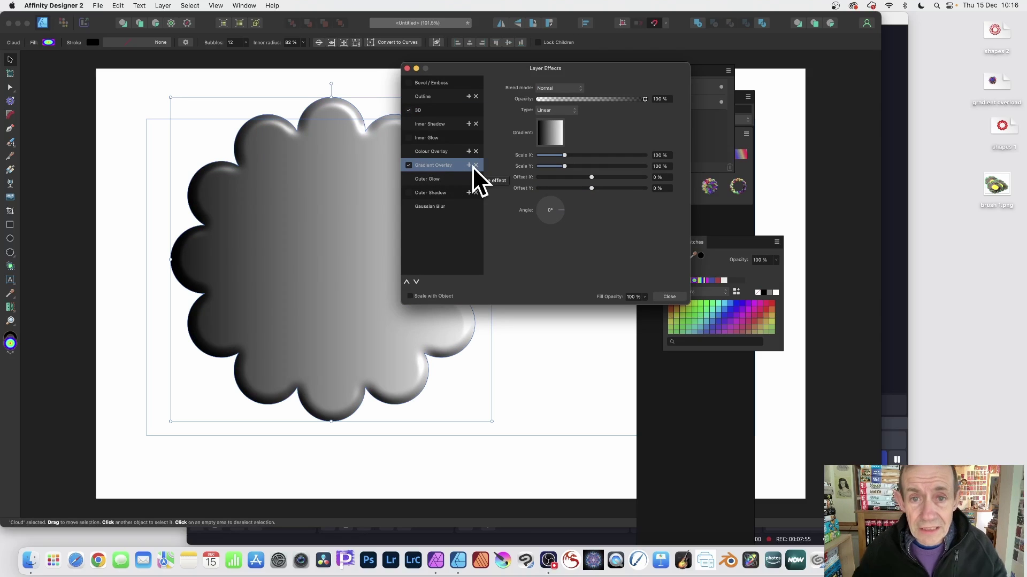
click(574, 88)
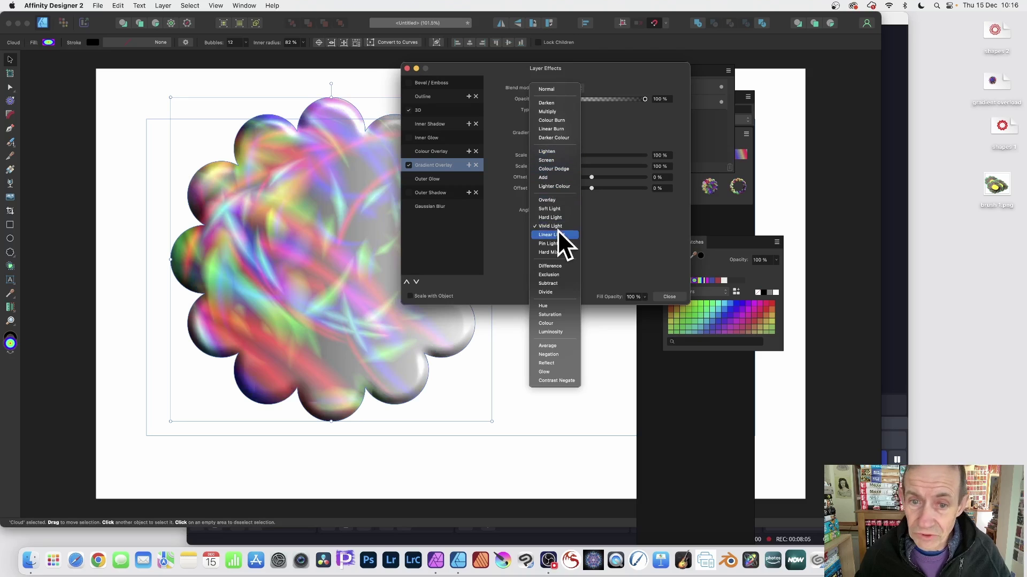
click(557, 265)
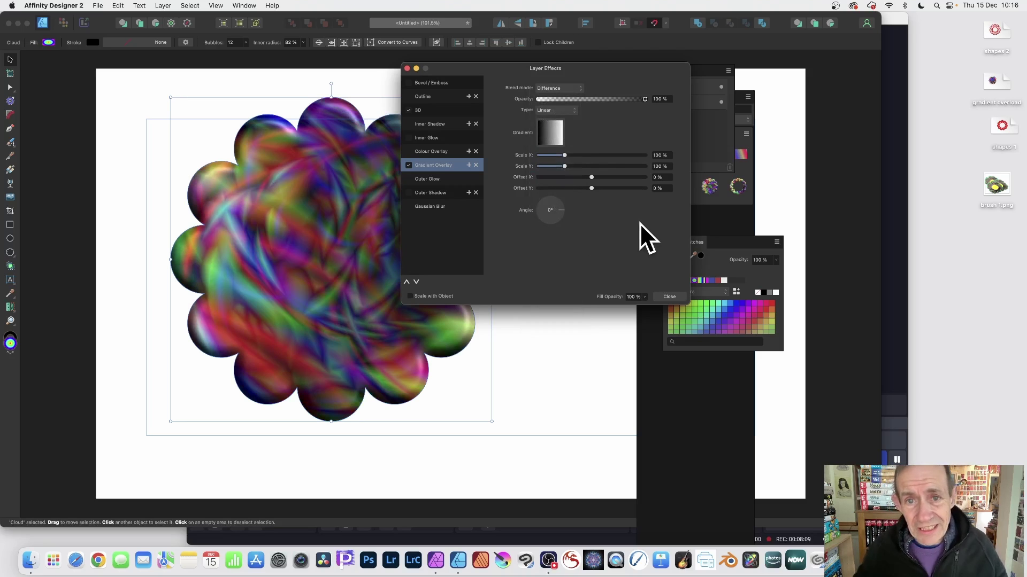
click(554, 110)
click(554, 120)
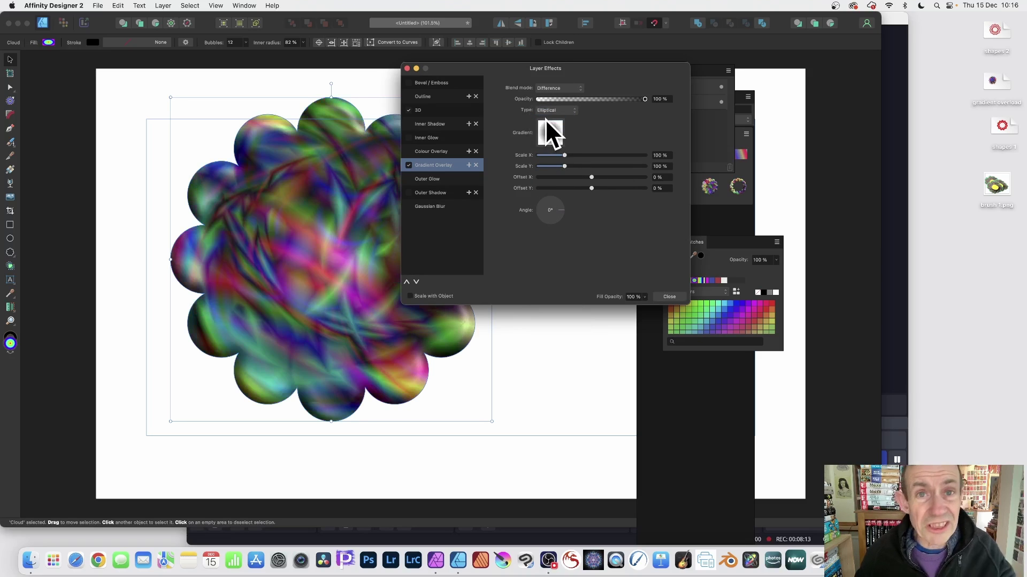
Step: Colour the overlay gradient's first stop red (FF1C1C) and insert a deep blue stop at about 41%
click(551, 133)
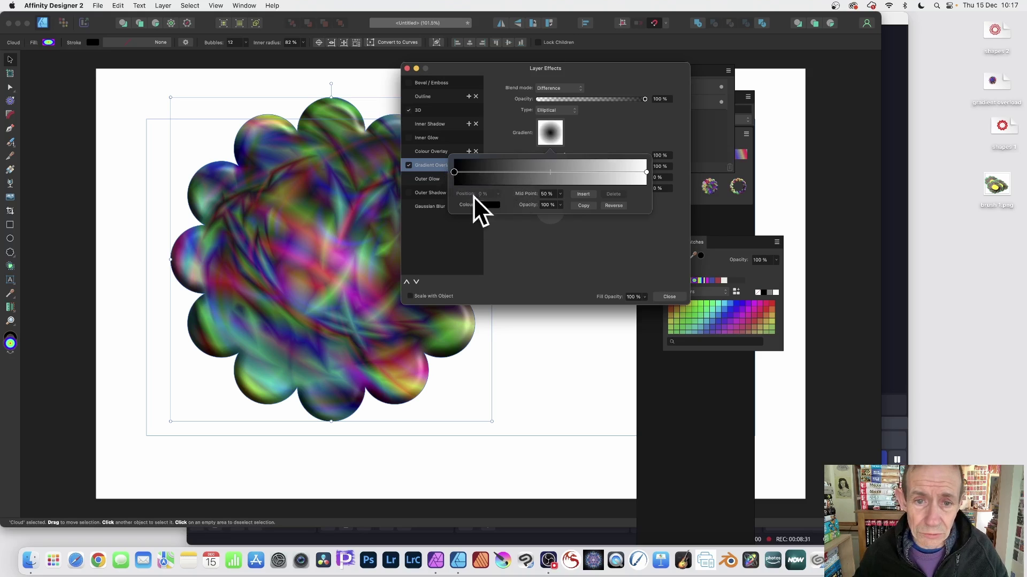
click(488, 205)
click(554, 282)
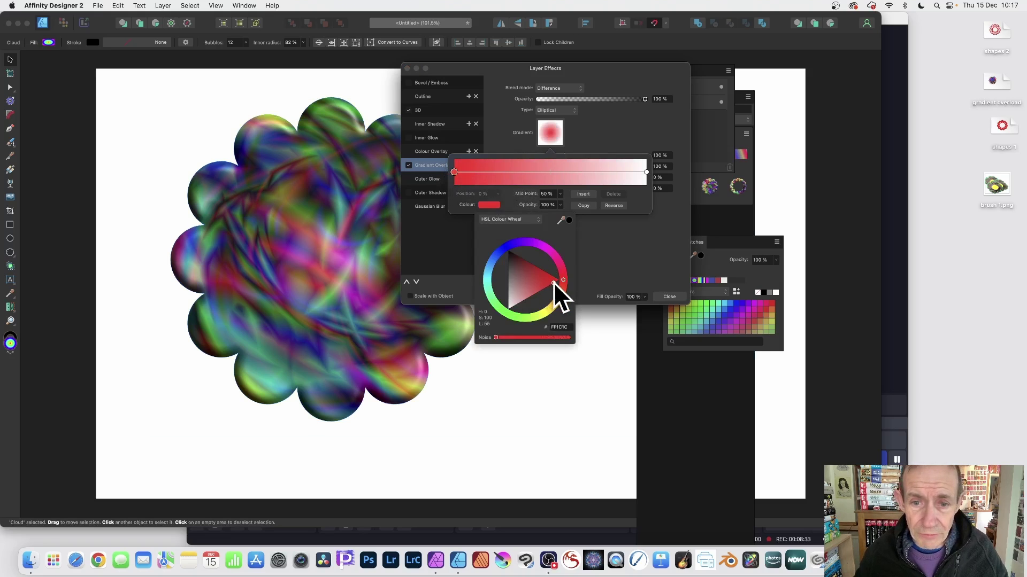
click(531, 172)
click(488, 205)
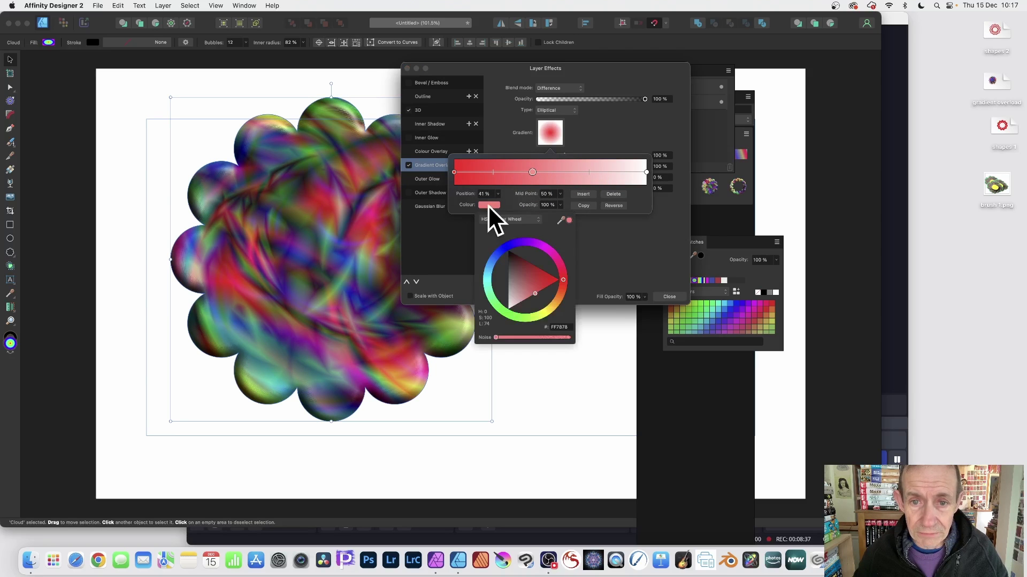
click(501, 251)
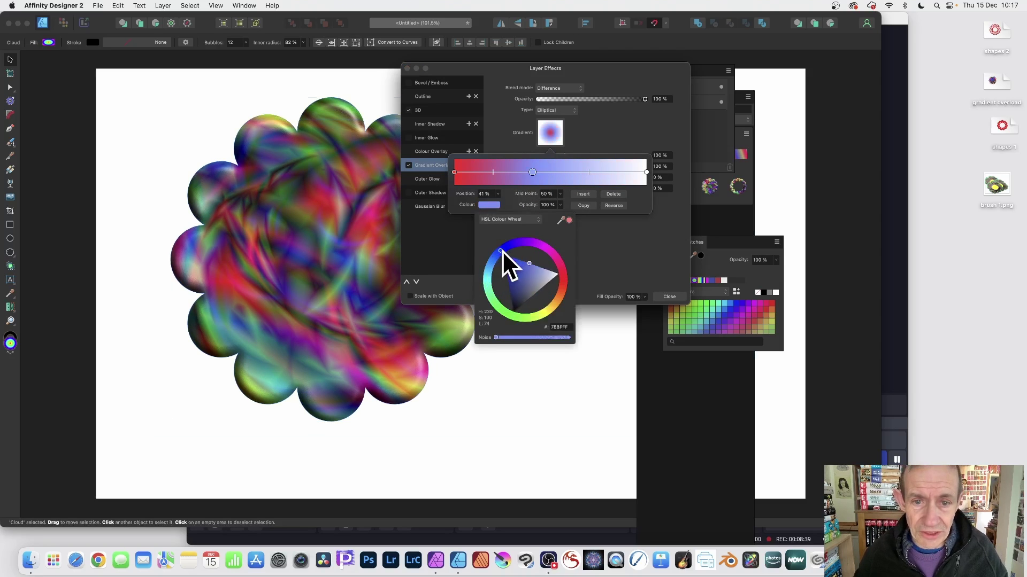
drag(528, 273, 504, 255)
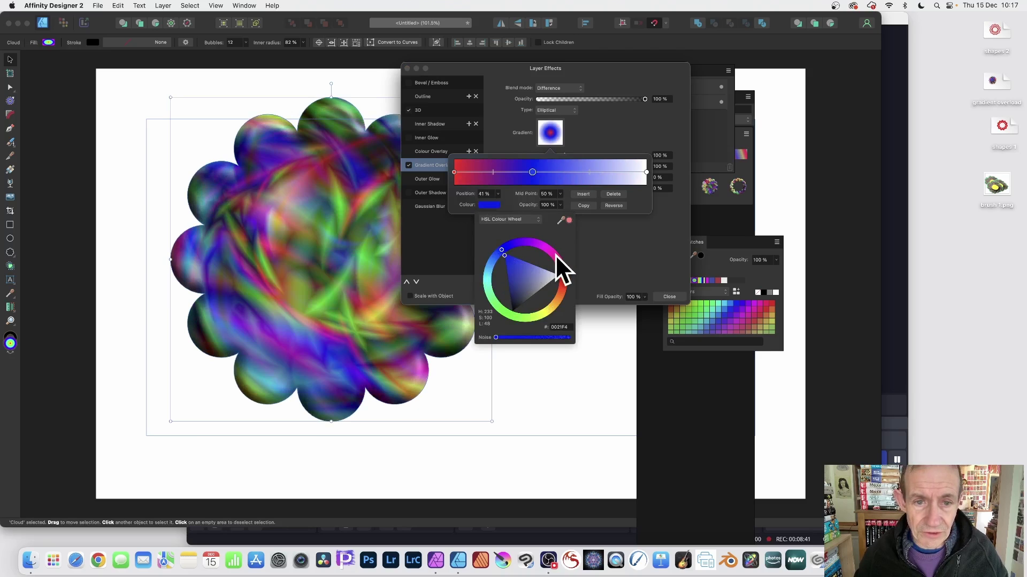
Step: Insert a golden yellow stop at about 68% in the overlay gradient and set the overlay's horizontal offset to about 18%
click(584, 172)
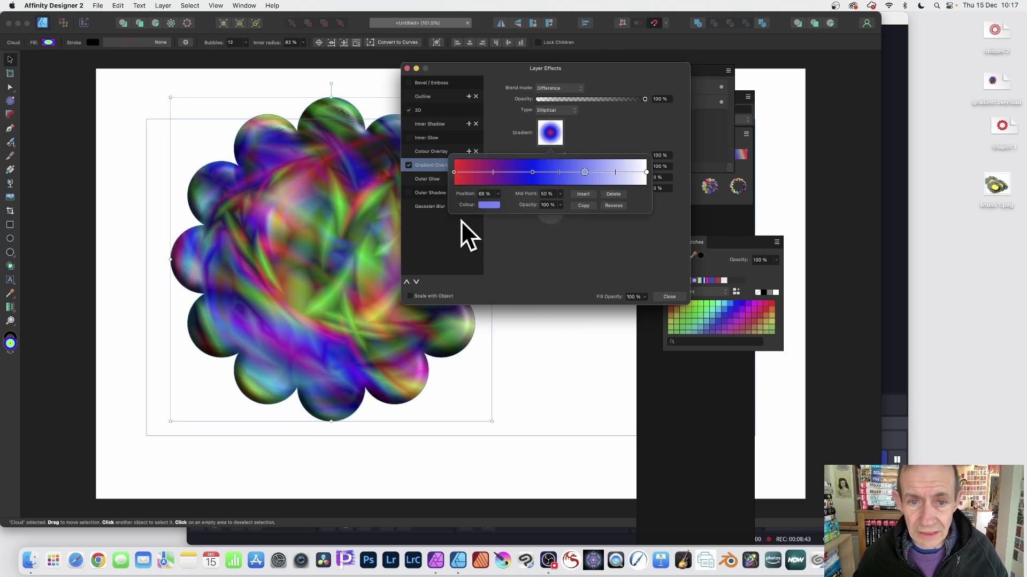
click(489, 205)
mouse_move(553, 308)
mouse_down()
mouse_move(537, 294)
mouse_move(563, 301)
mouse_up()
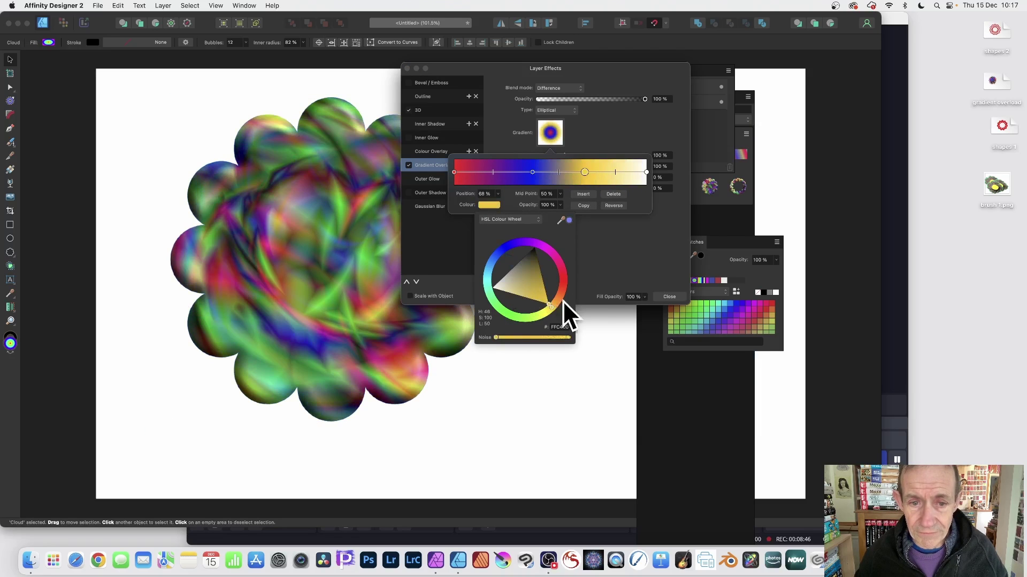
click(614, 136)
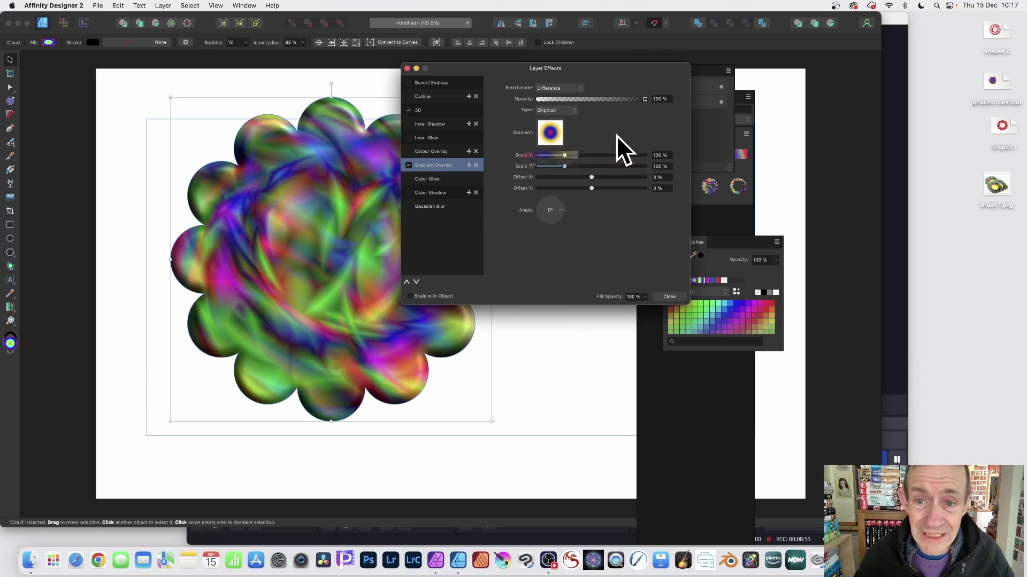
mouse_move(596, 176)
mouse_down()
mouse_move(605, 177)
mouse_move(596, 177)
mouse_up()
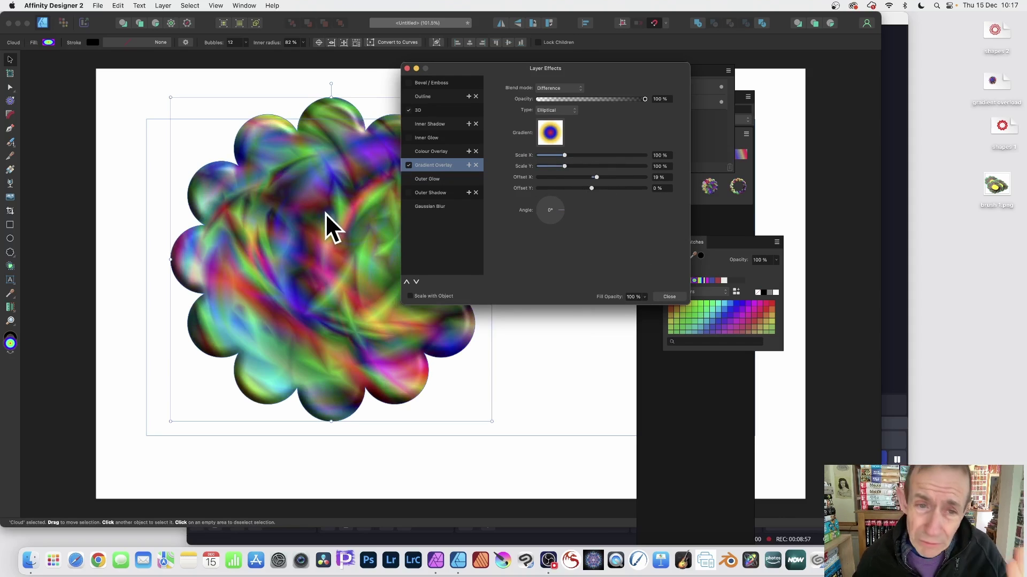
click(669, 297)
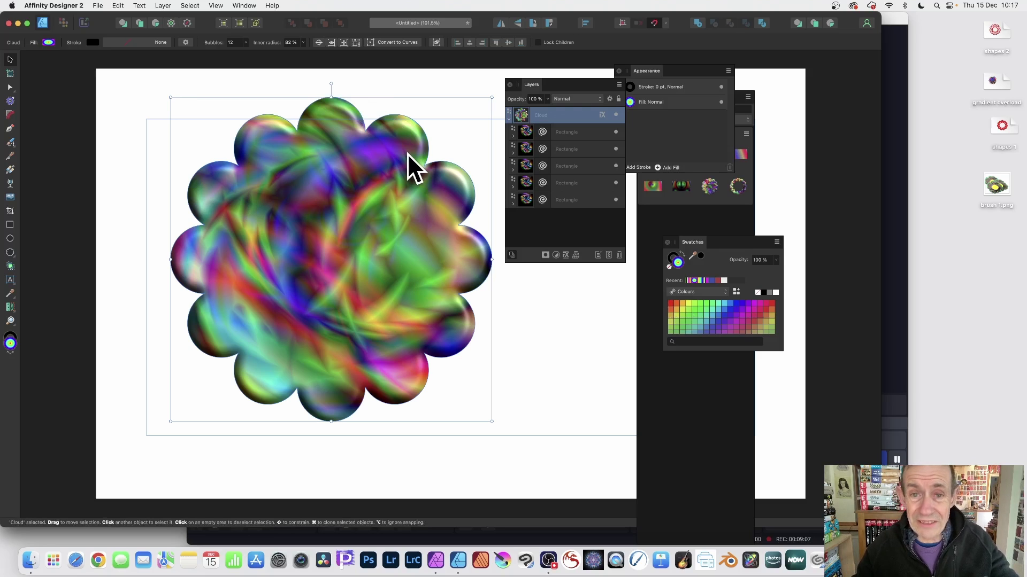
Step: Contour the cloud inward to a radius of about -0.477 in, turning its lobes into thin rounded knobs
click(509, 119)
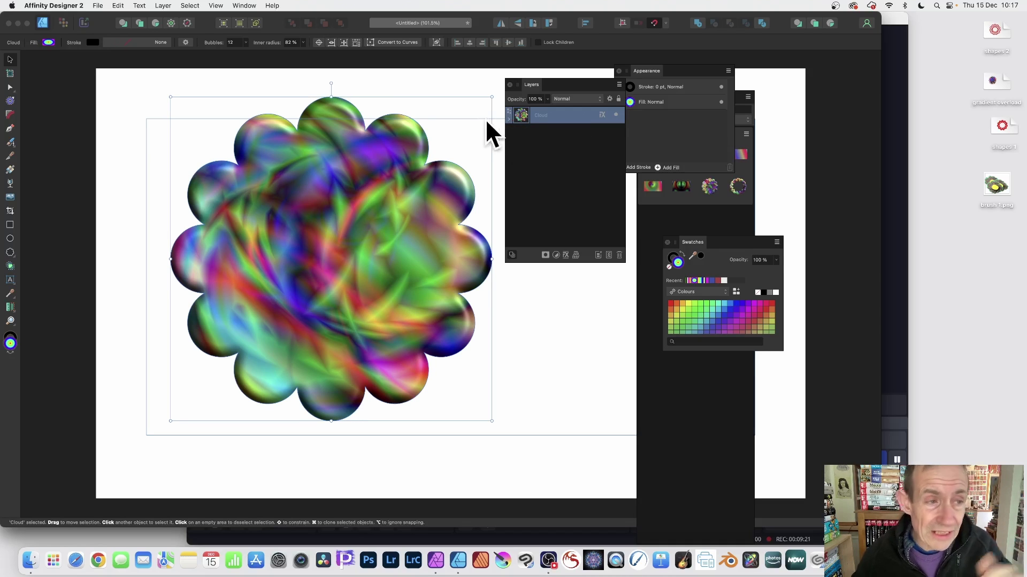
click(10, 101)
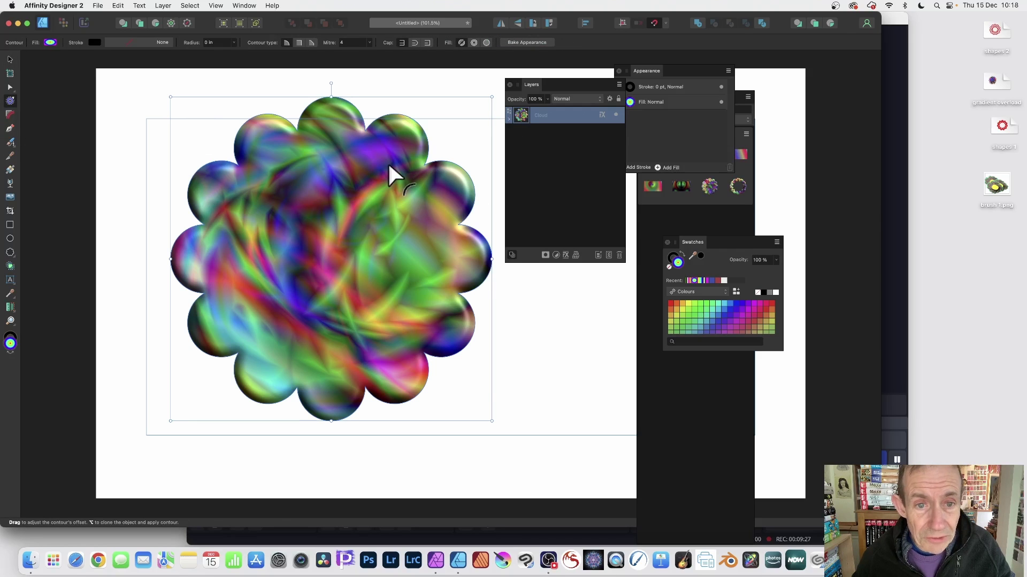
drag(390, 166, 409, 166)
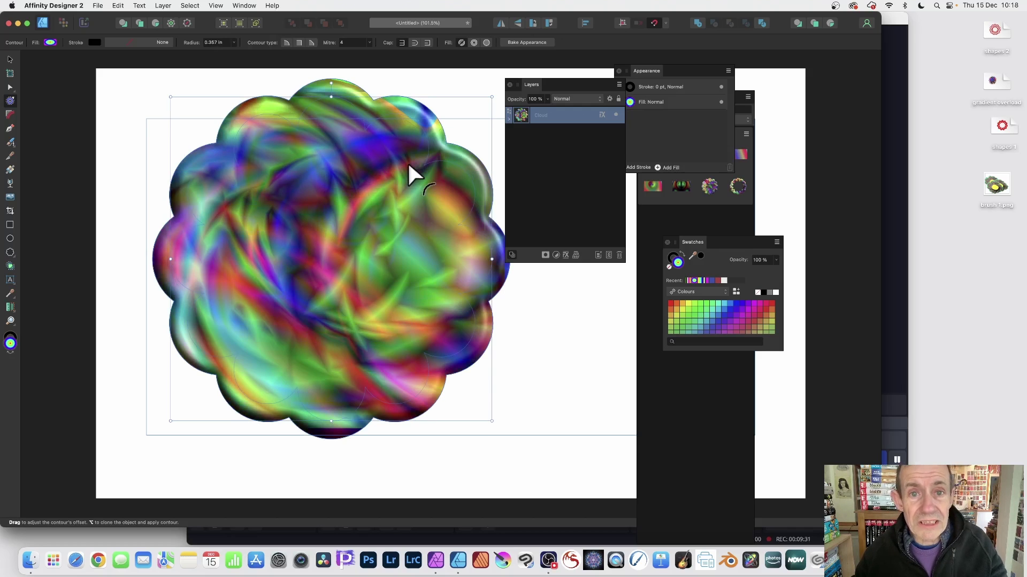
drag(408, 167, 364, 185)
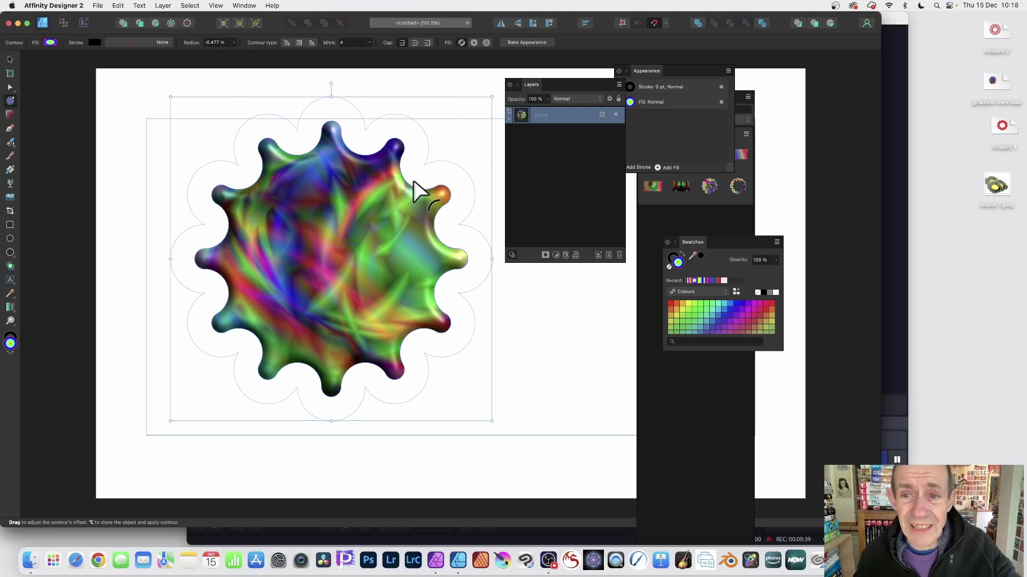
Step: Nudge the contoured cloud slightly up and left and add it to the Gradients asset category
click(741, 103)
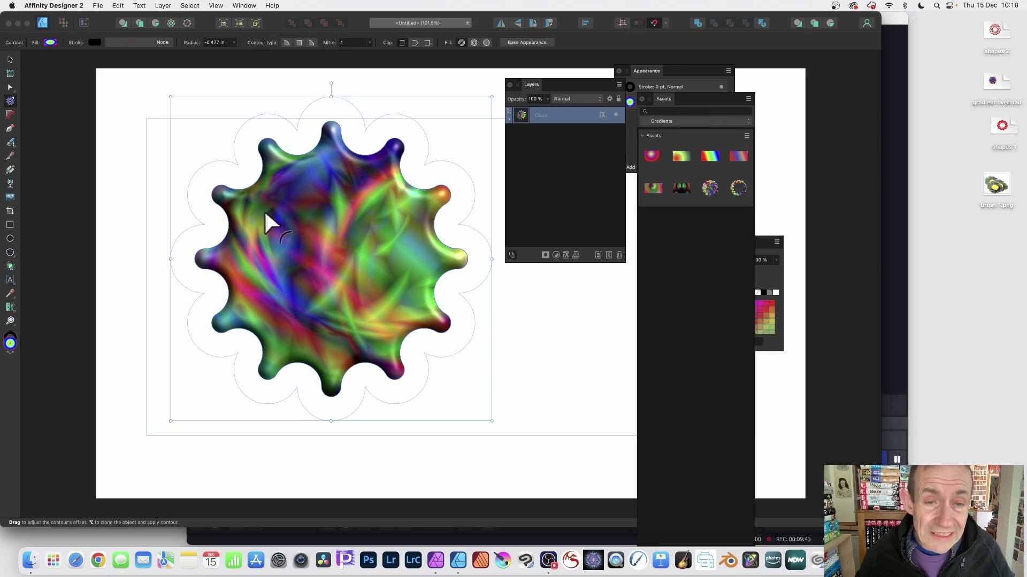
click(10, 60)
mouse_move(342, 192)
mouse_down()
mouse_move(327, 188)
mouse_move(336, 187)
mouse_up()
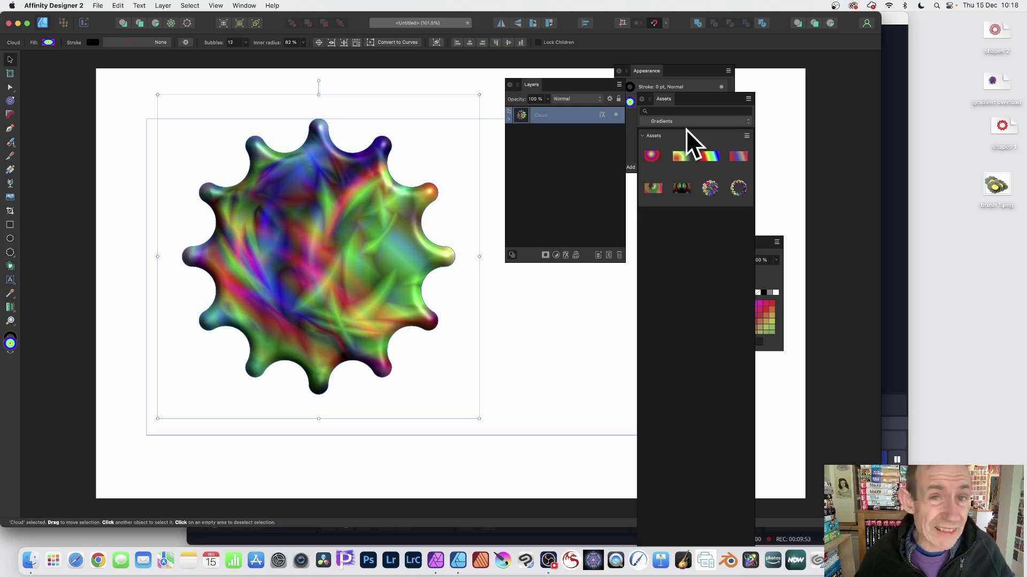
click(746, 136)
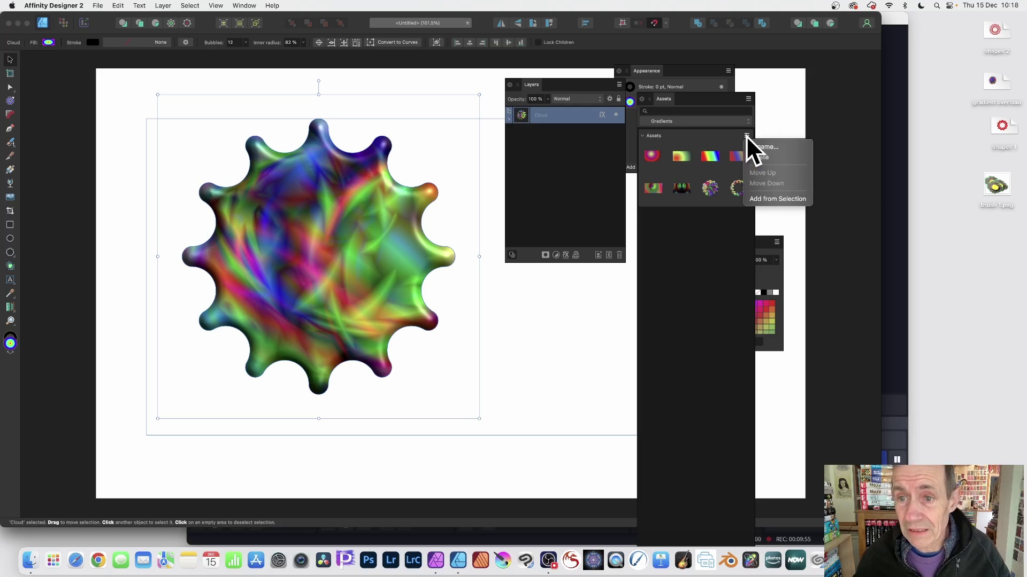
click(774, 199)
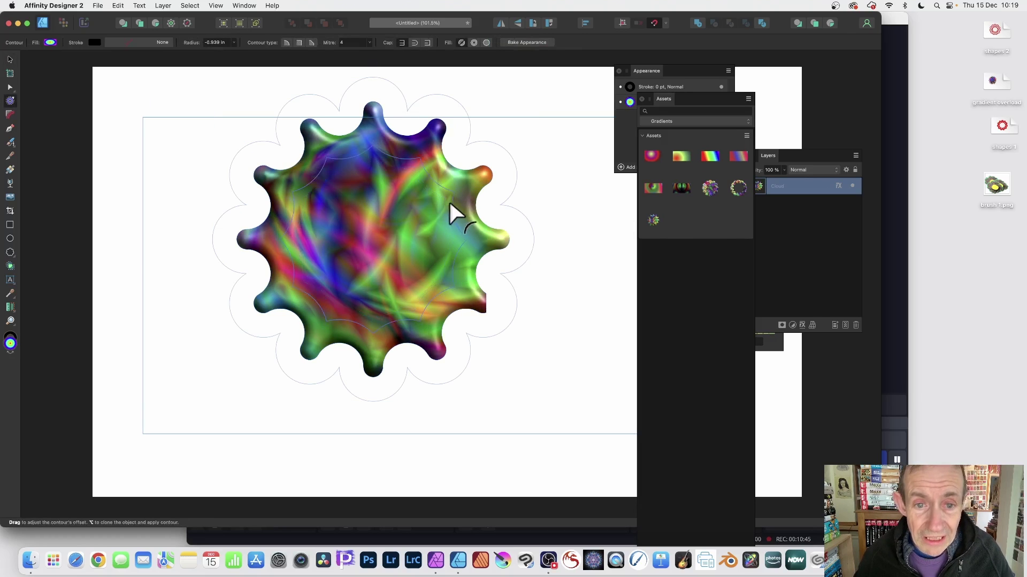
Step: Reshape the cloud to 24 bubbles with a 60% inner radius and adjust its contour radius to about -0.007 in
mouse_move(449, 205)
mouse_down()
mouse_move(482, 212)
mouse_move(452, 199)
mouse_up()
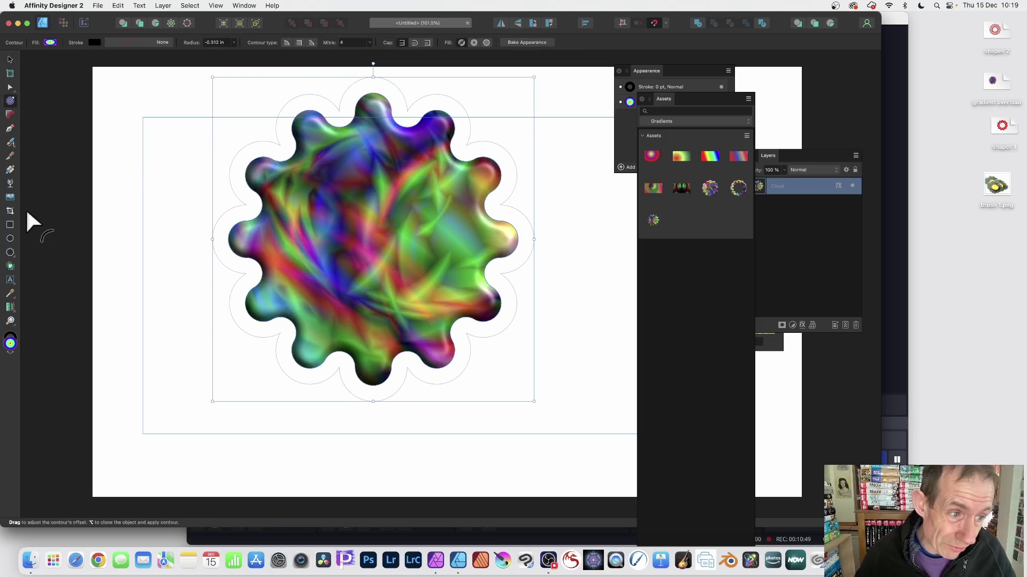
click(9, 253)
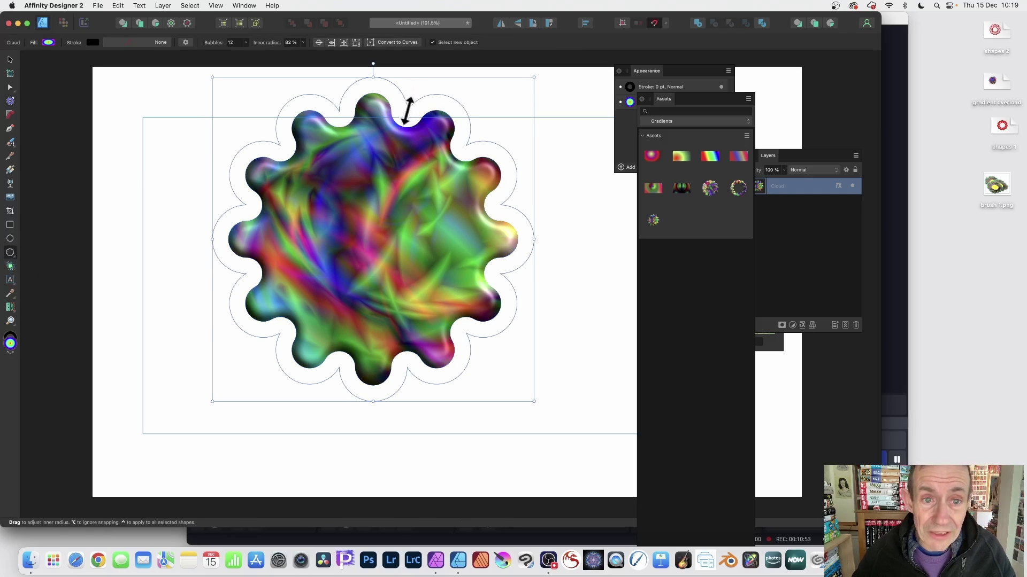
drag(406, 110, 390, 145)
drag(380, 163, 390, 142)
click(246, 42)
drag(250, 53, 266, 53)
click(11, 100)
mouse_move(433, 238)
mouse_down()
mouse_move(373, 238)
mouse_move(412, 224)
mouse_move(376, 238)
mouse_up()
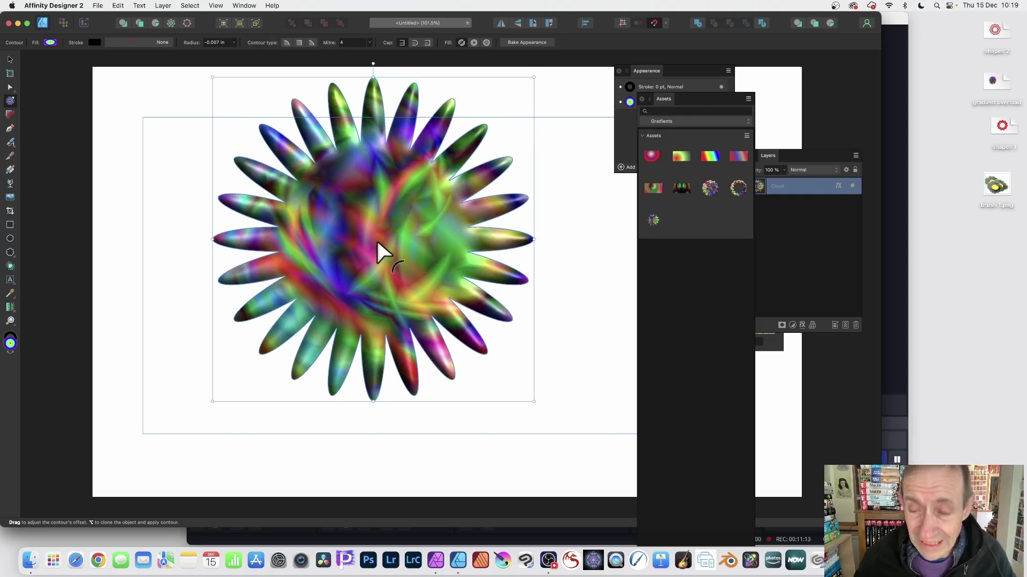
Step: Move the twirl centre of the topmost nested rectangle's live Twirl filter to the upper middle of the cloud
drag(771, 156, 544, 125)
click(519, 158)
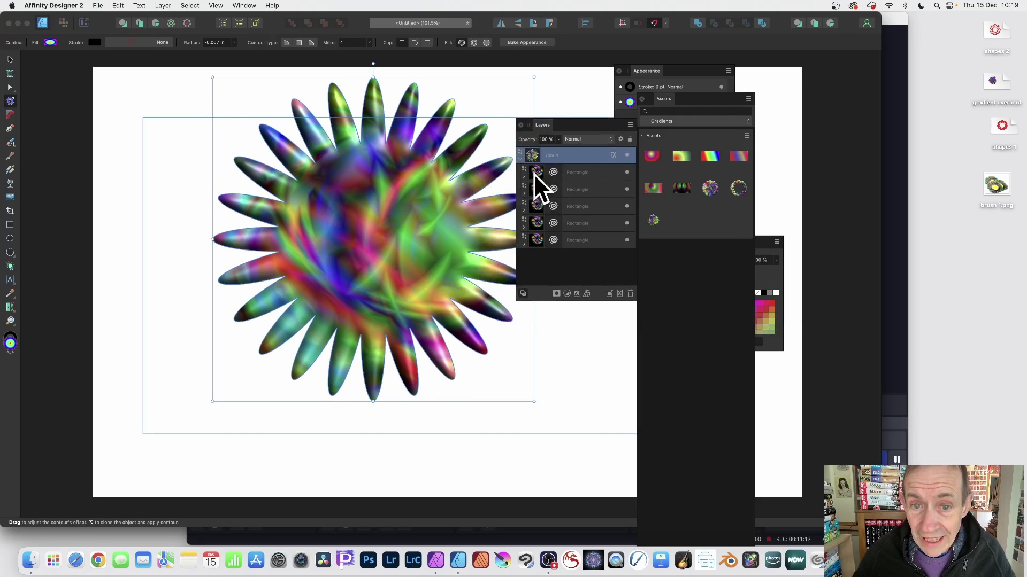
click(524, 176)
click(554, 191)
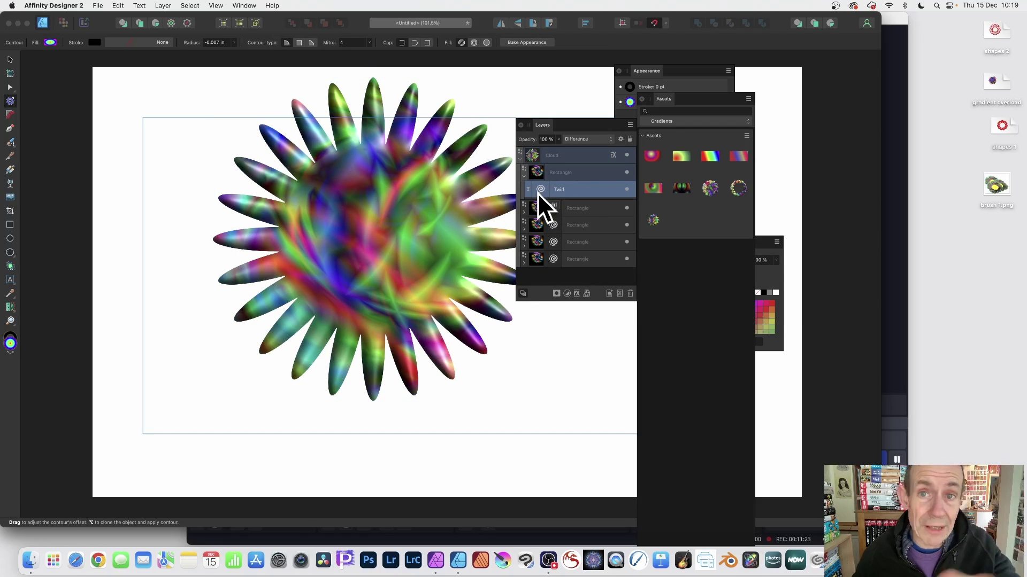
double_click(540, 191)
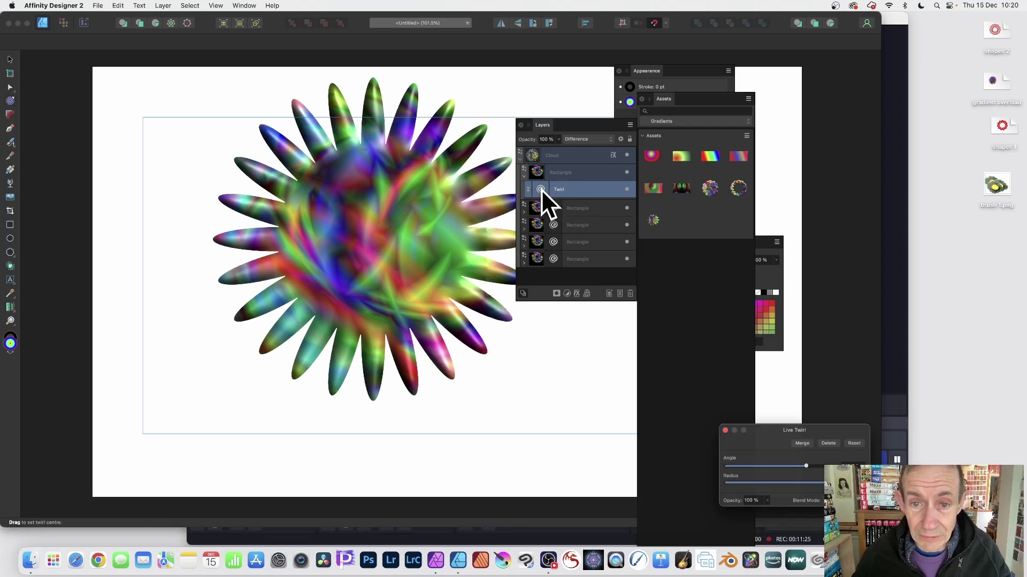
drag(807, 433, 443, 224)
click(349, 190)
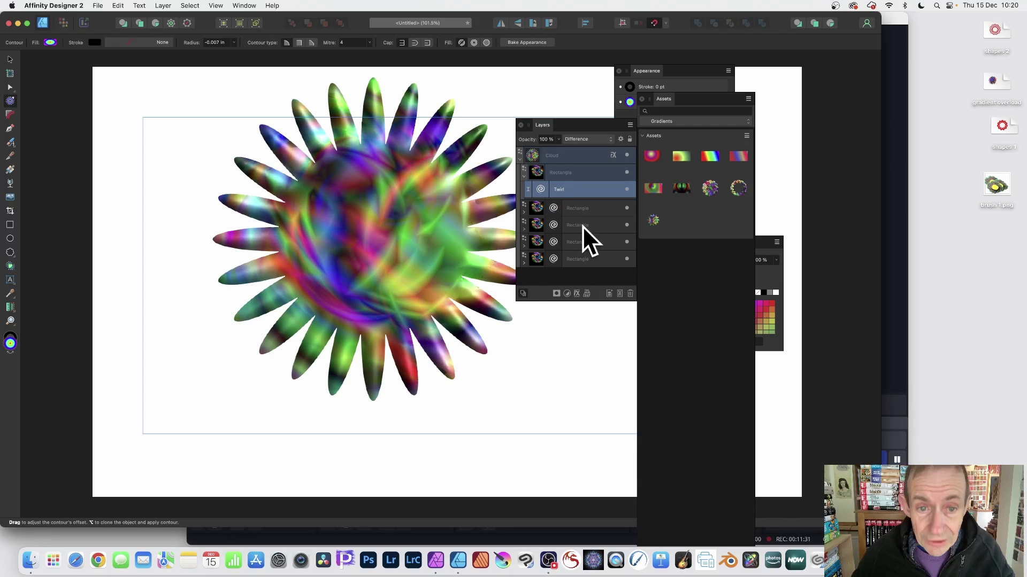
click(524, 178)
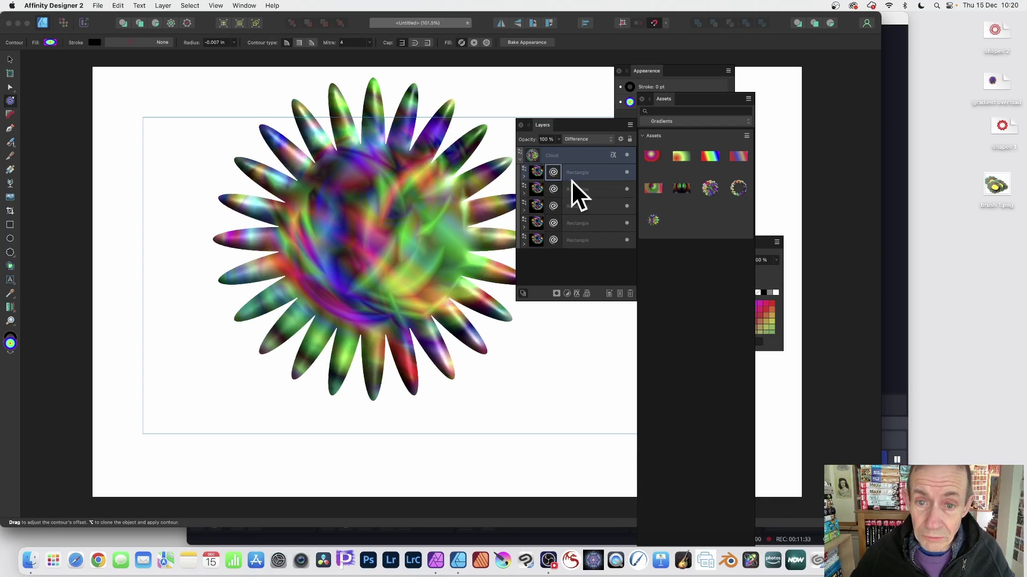
Step: Duplicate the topmost nested rectangle and shift the copy up and to the left inside the cloud
right_click(583, 172)
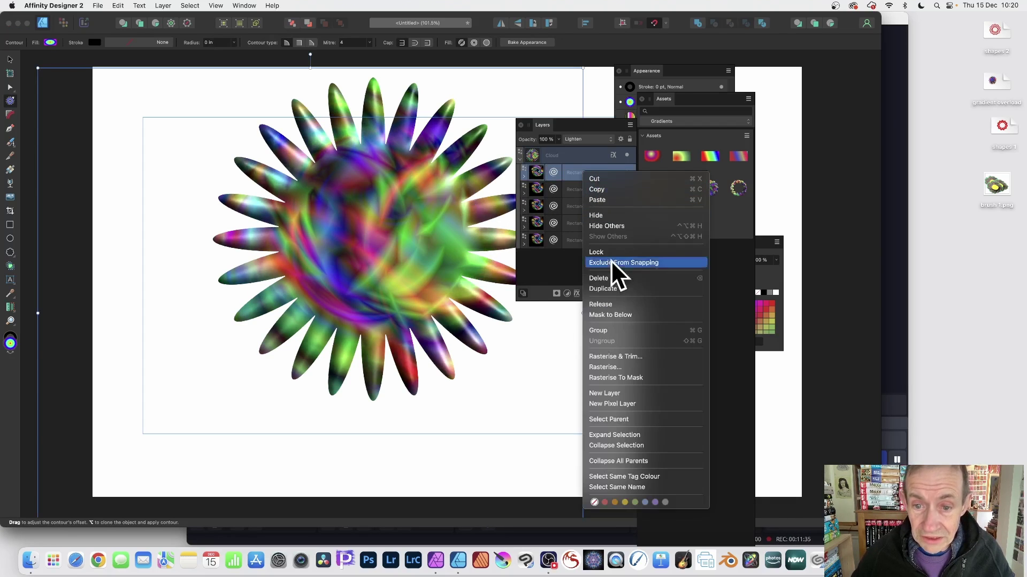
click(608, 289)
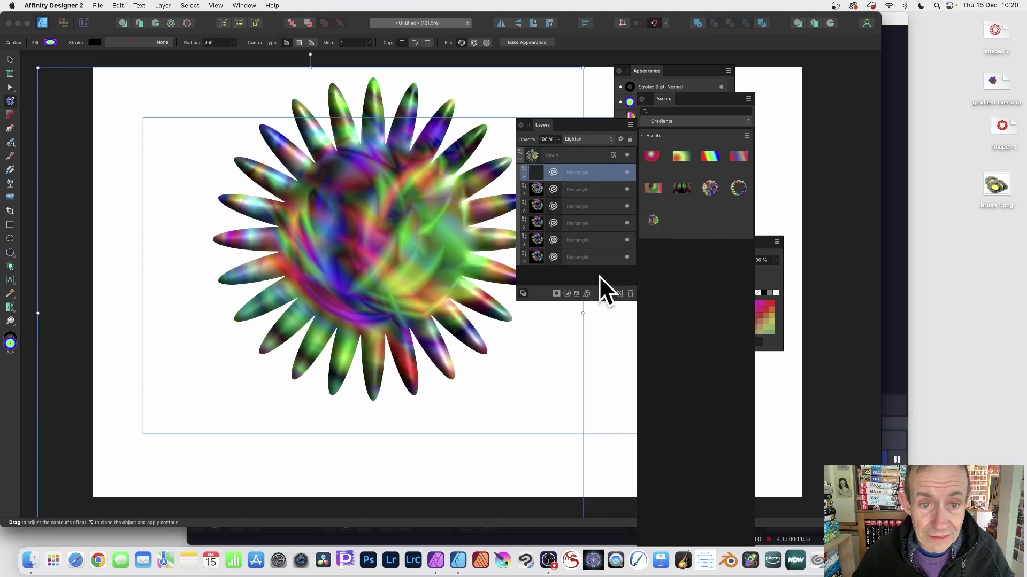
click(11, 60)
drag(415, 209, 393, 166)
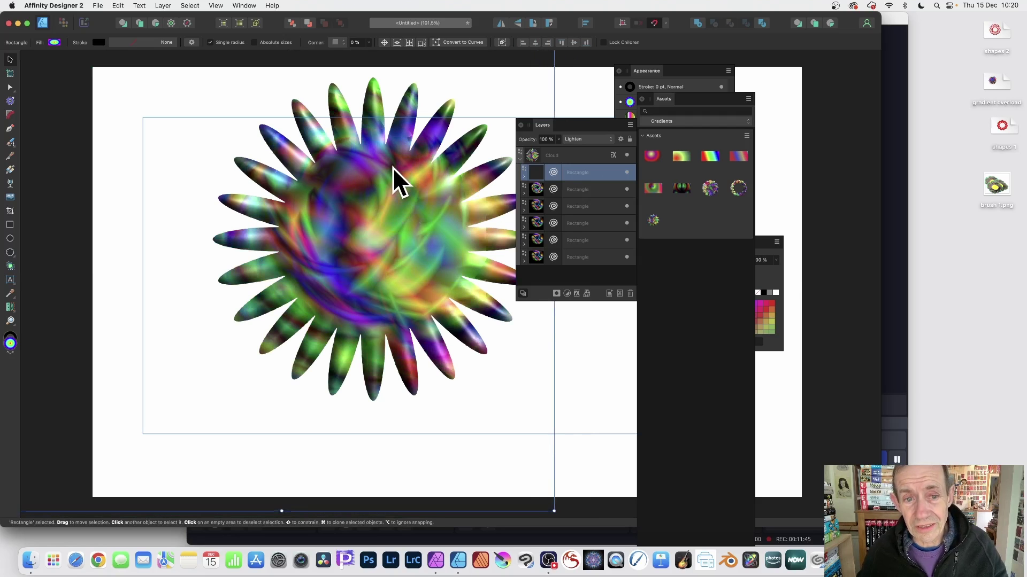
Step: Select the whole cloud and move it a little to the left on the page
click(150, 96)
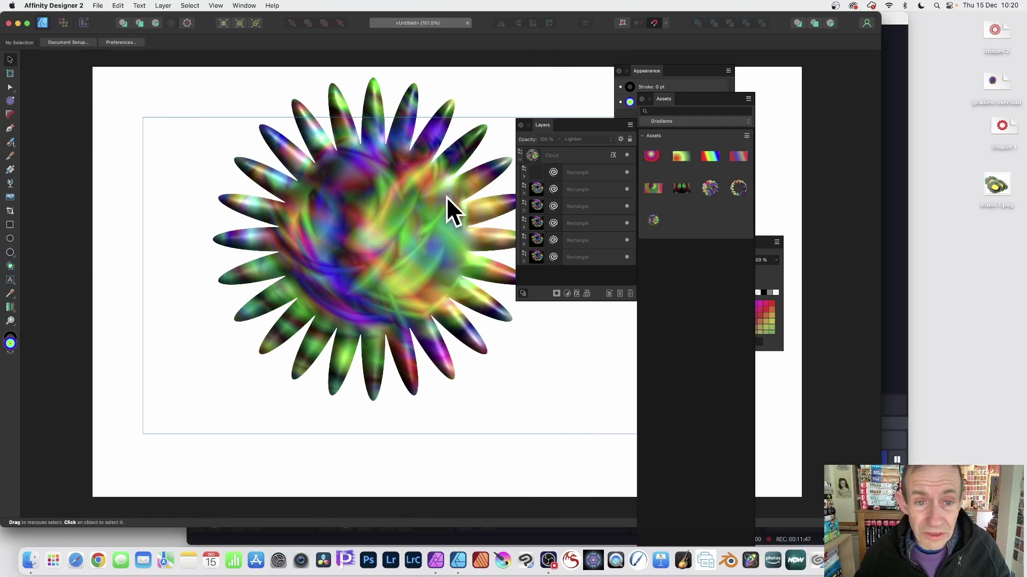
click(396, 195)
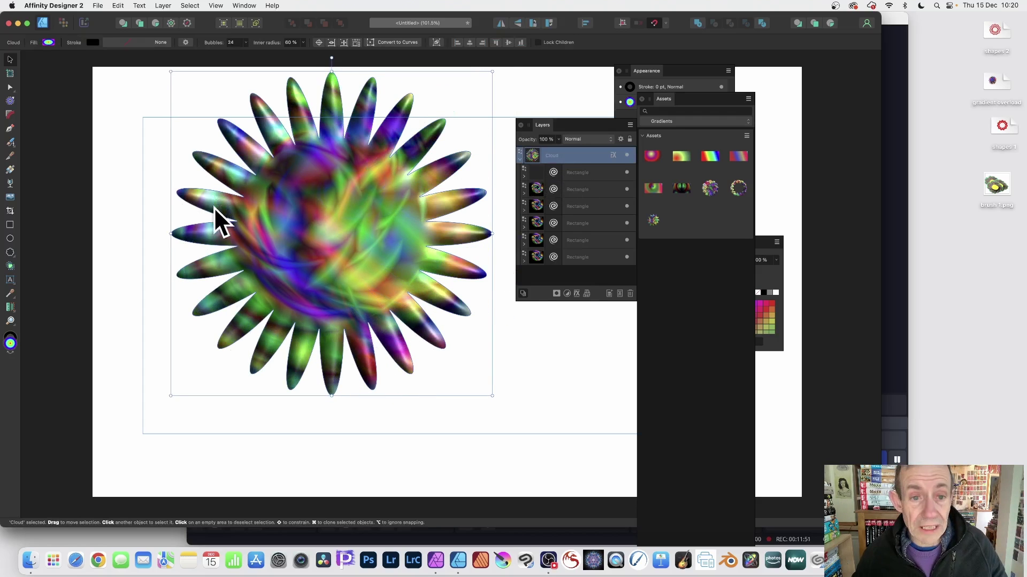
Step: Try a smaller copy of the cloud rotated slightly clockwise over the original, and delete the copy
drag(300, 210, 361, 230)
drag(545, 414, 476, 355)
drag(372, 207, 353, 212)
drag(471, 92, 494, 110)
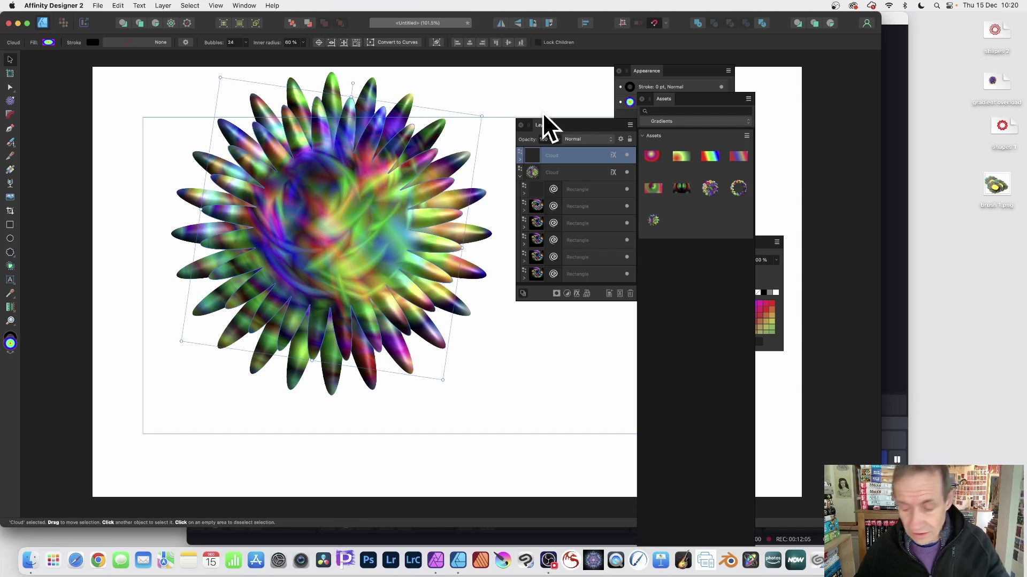
key(Delete)
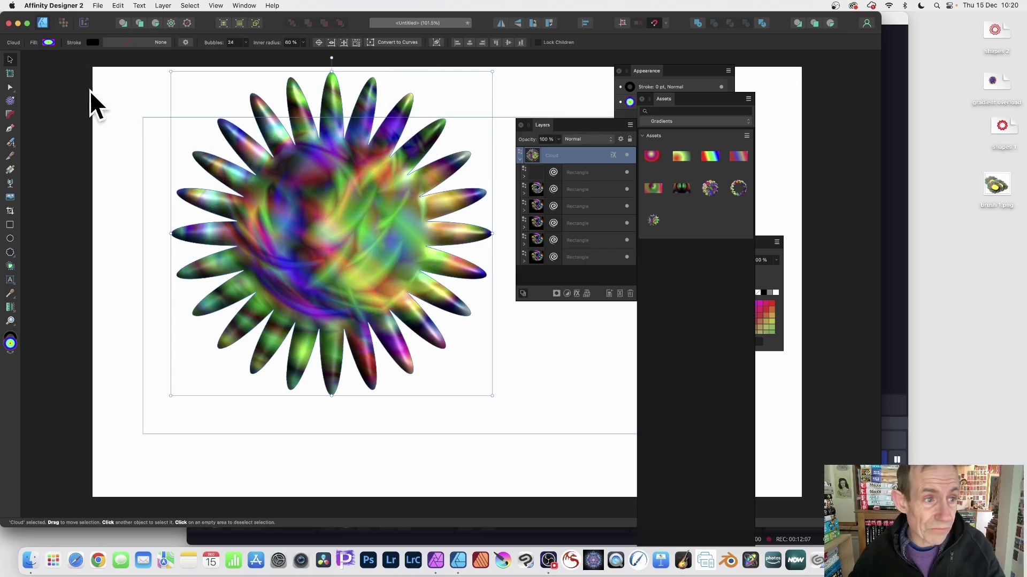
Step: Set the cloud's contour to an open fill and widen its outline into a ring with a radius of about 0.174 in
click(10, 100)
click(475, 43)
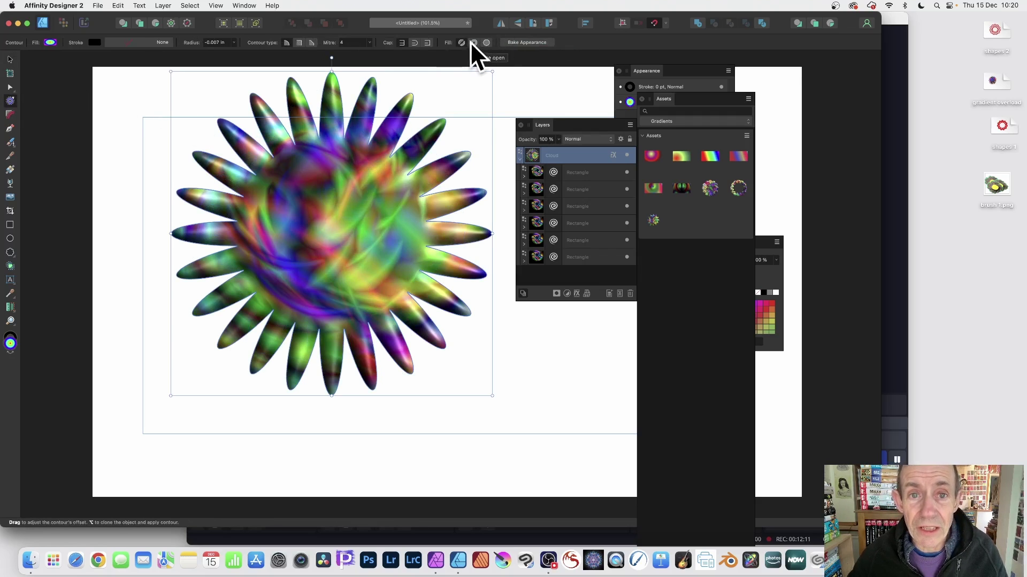
click(474, 42)
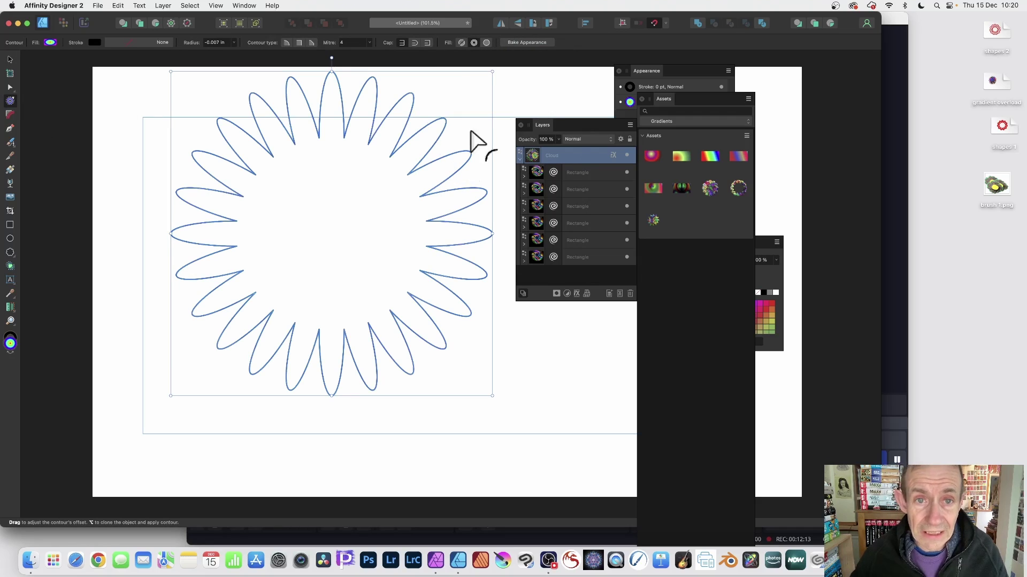
mouse_move(328, 69)
mouse_down()
mouse_move(401, 136)
mouse_move(385, 133)
mouse_up()
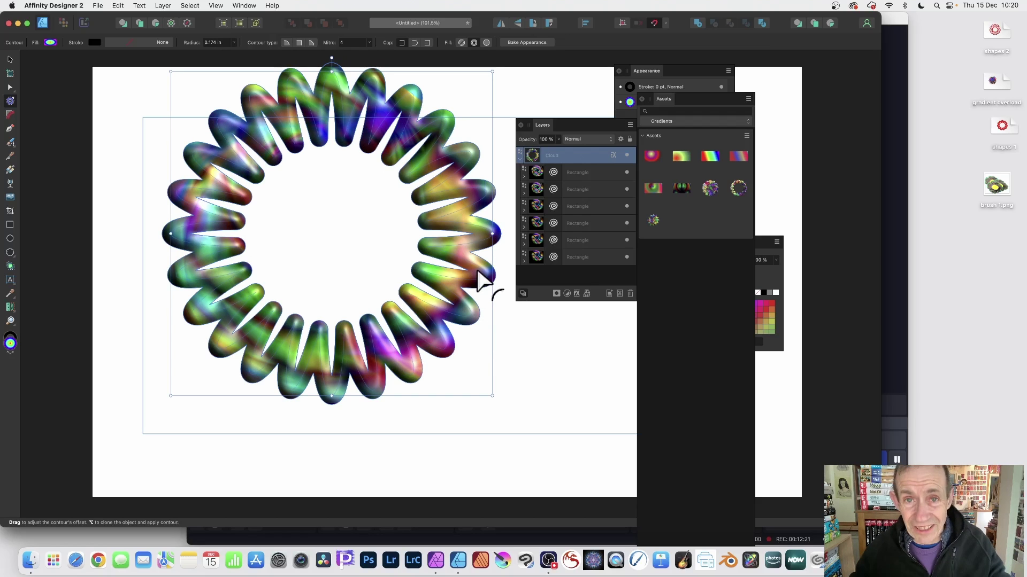
Step: Bake the contoured ring's appearance into curves and move the shape slightly down and to the left on the page
click(521, 42)
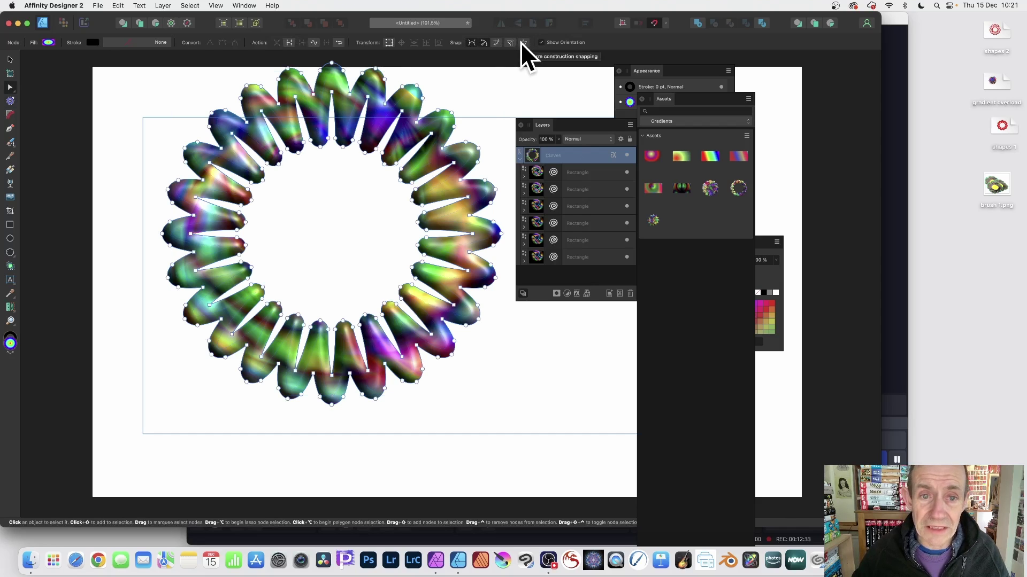
click(10, 59)
drag(352, 106, 344, 118)
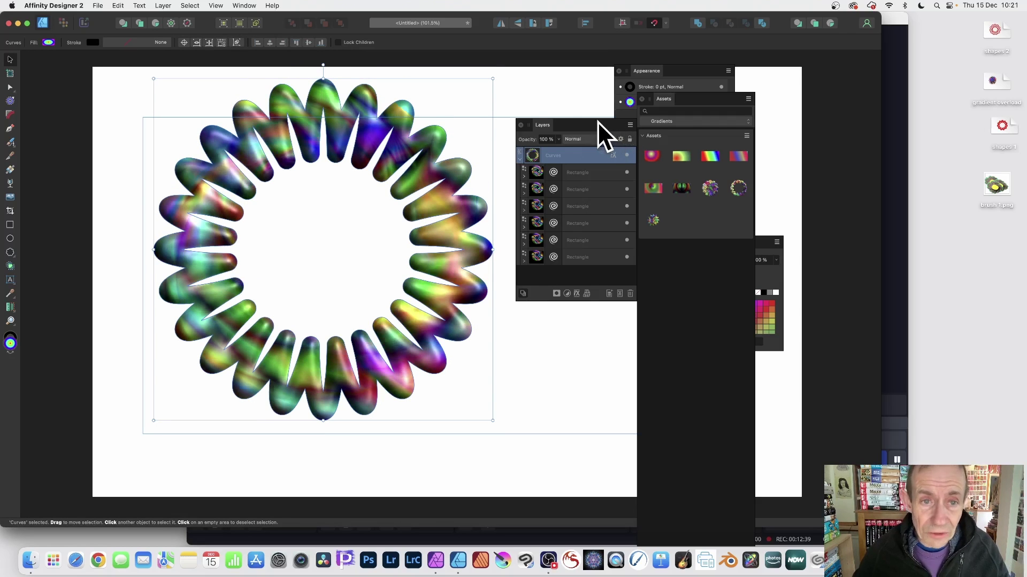
Step: Apply a new inward contour to the baked ring with a radius of about -0.089 in
click(10, 100)
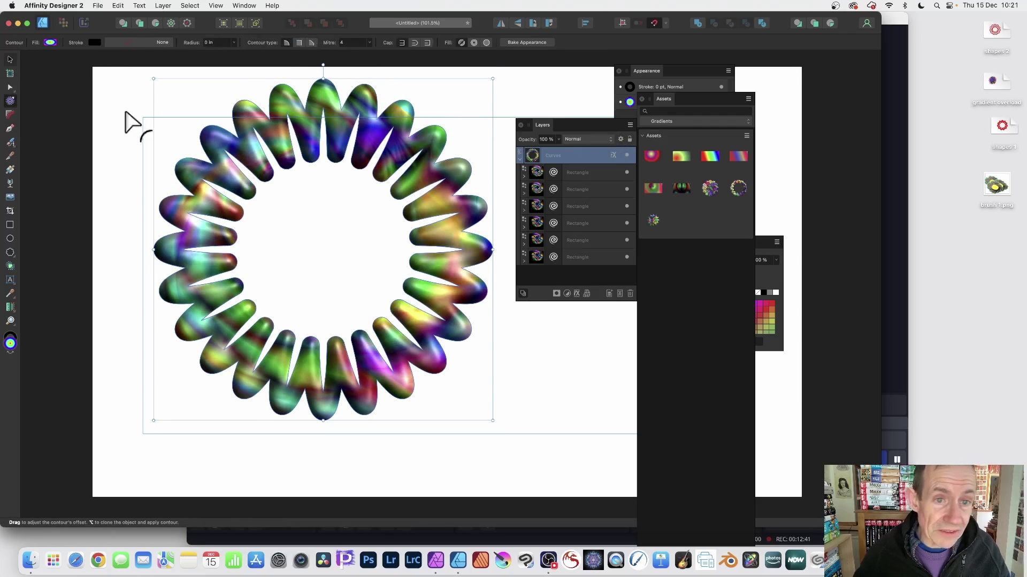
drag(379, 131, 478, 130)
drag(386, 130, 378, 141)
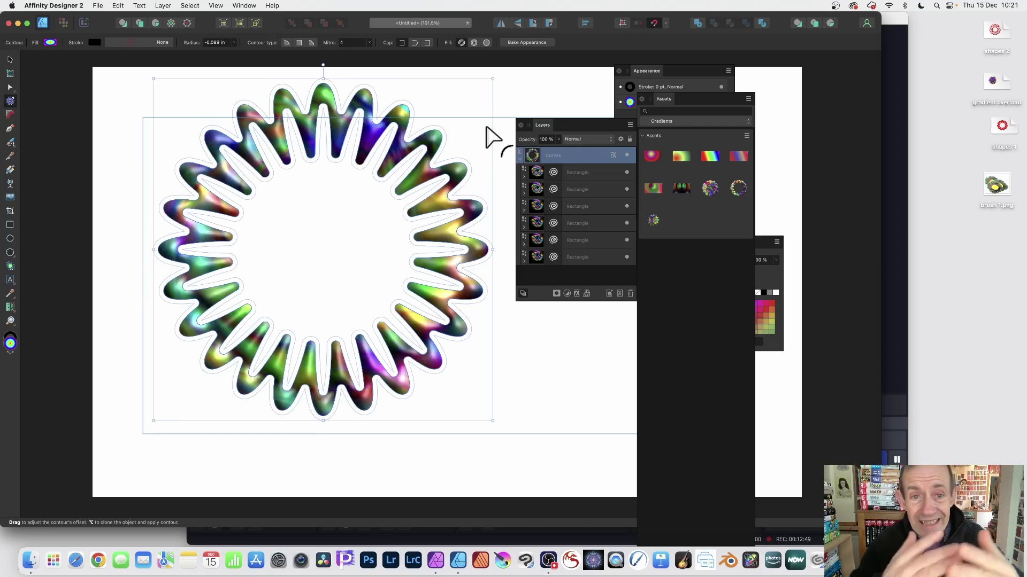